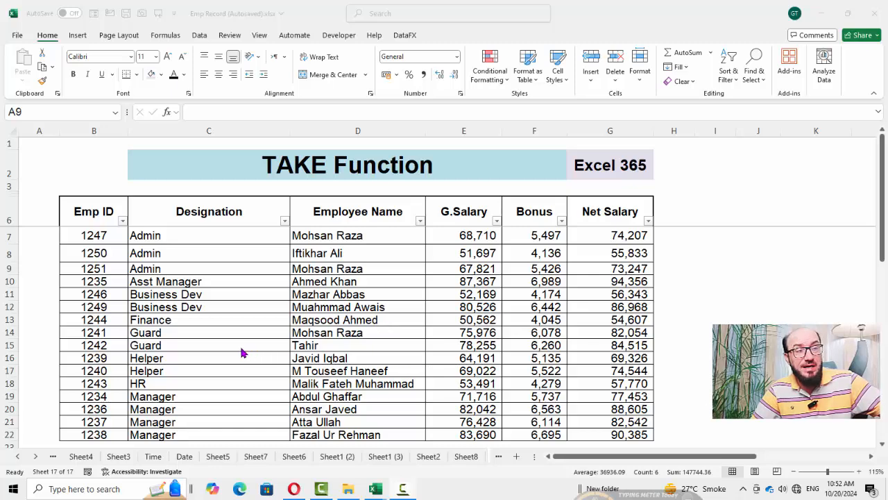
# Examine the employee table in B6:G22 and the empty area below it.
pyautogui.scroll(-3, 209, 347)
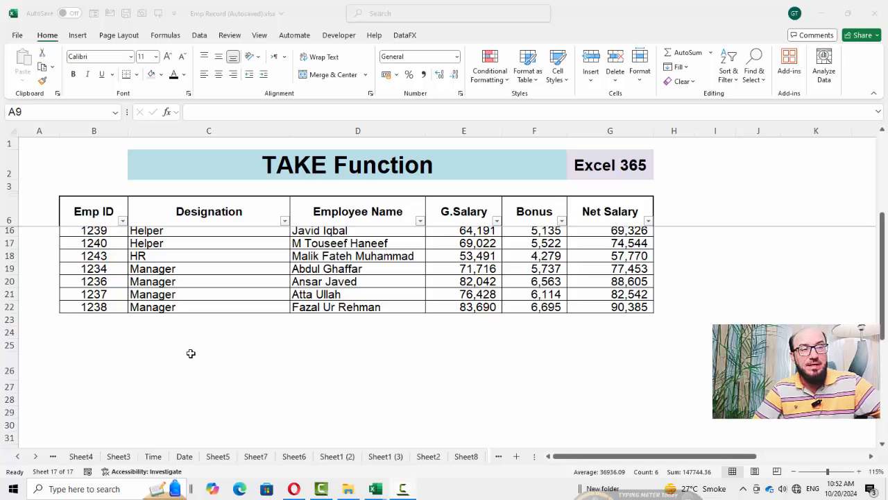
pyautogui.click(192, 354)
pyautogui.scroll(3, 194, 334)
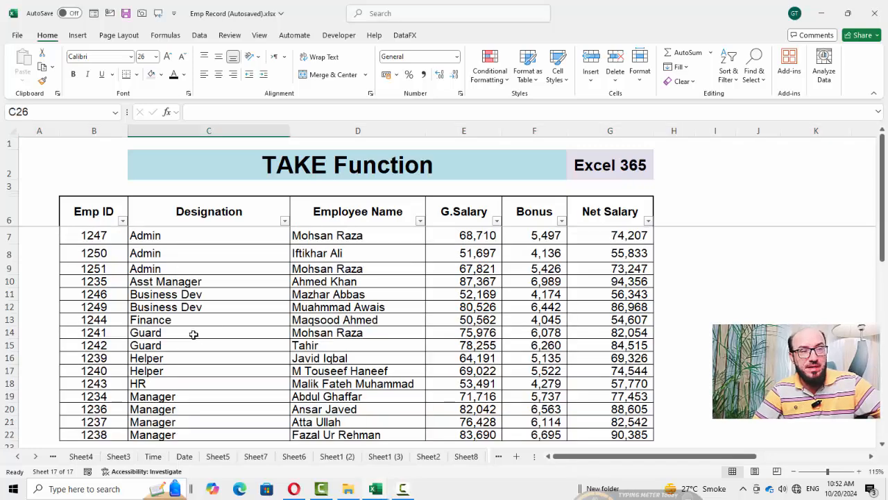
pyautogui.moveTo(123, 206); pyautogui.dragTo(570, 375)
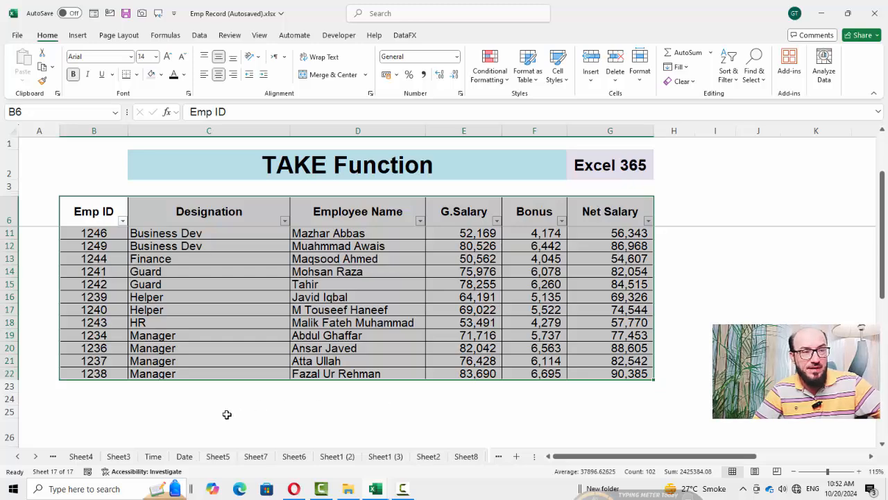
pyautogui.scroll(2, 229, 413)
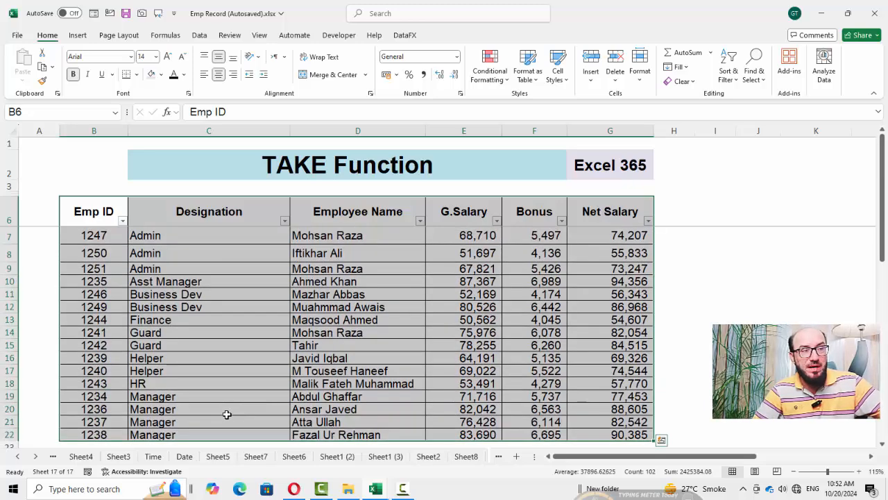
pyautogui.scroll(-2, 227, 414)
pyautogui.click(225, 413)
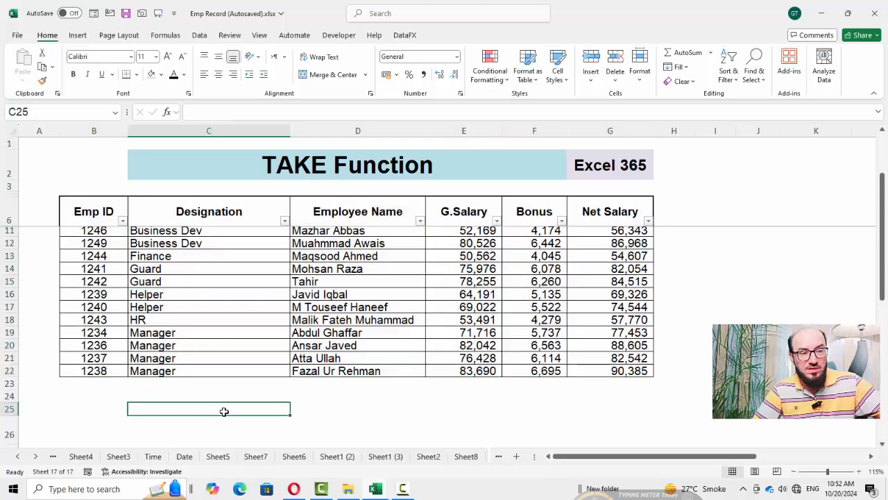
pyautogui.scroll(-2, 225, 411)
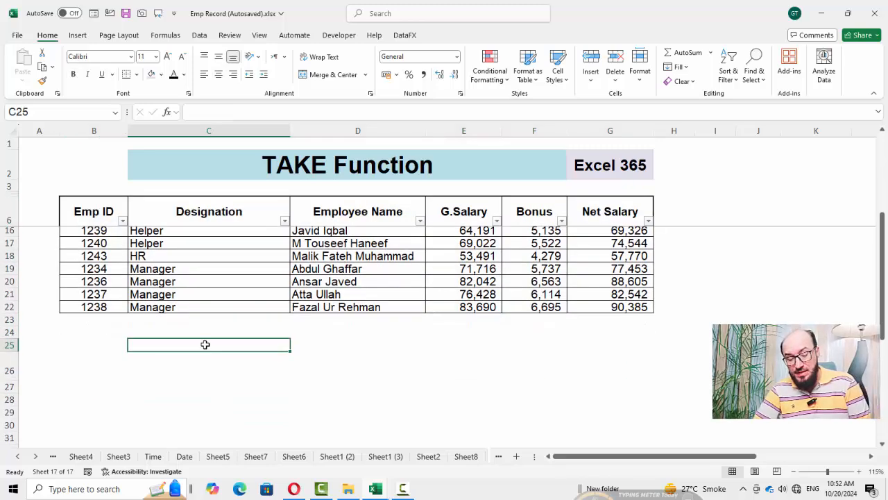
pyautogui.write('=tak')
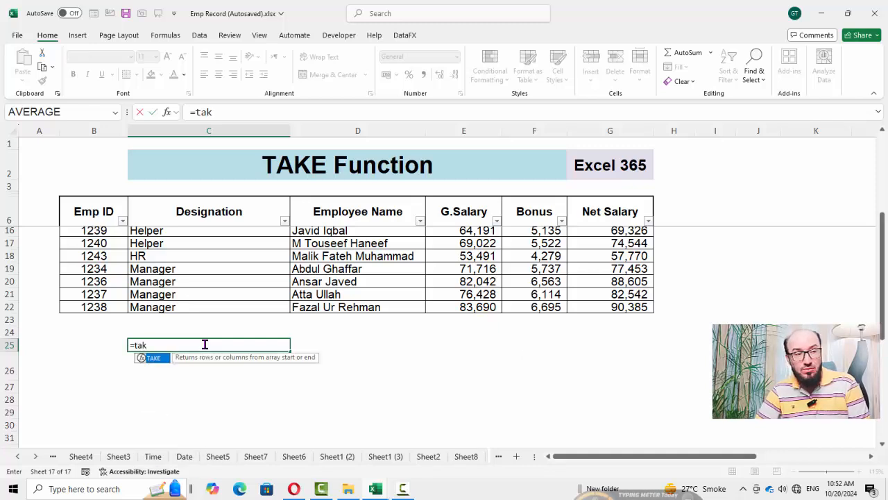
pyautogui.write('e')
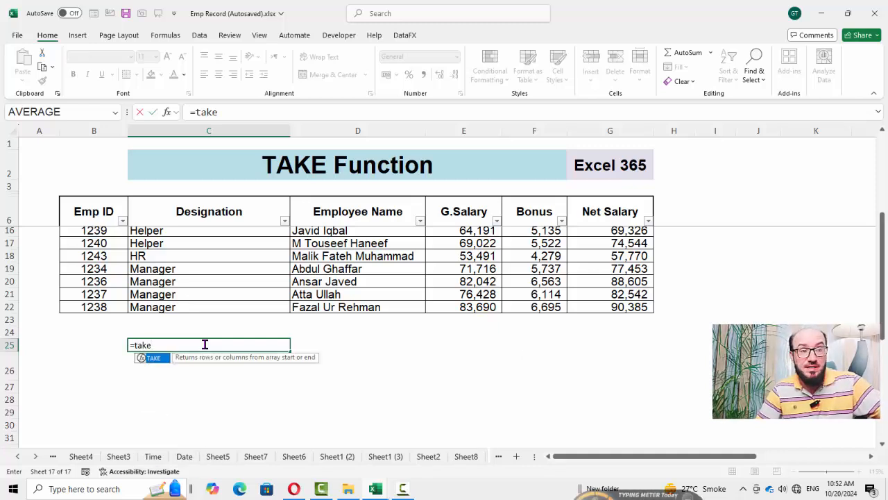
pyautogui.press('Escape')
pyautogui.press('Escape')
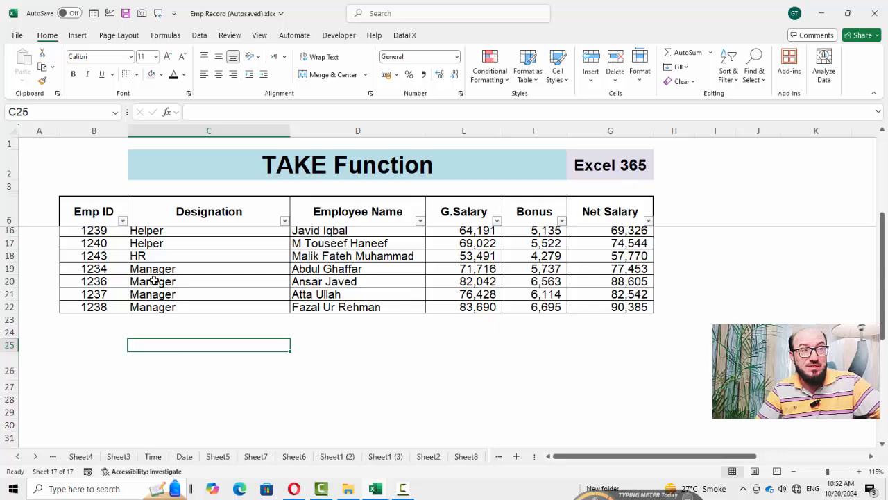
# Increase the font size of the empty rows 24 to 36 below the table to 22.
pyautogui.moveTo(9, 333); pyautogui.dragTo(21, 452)
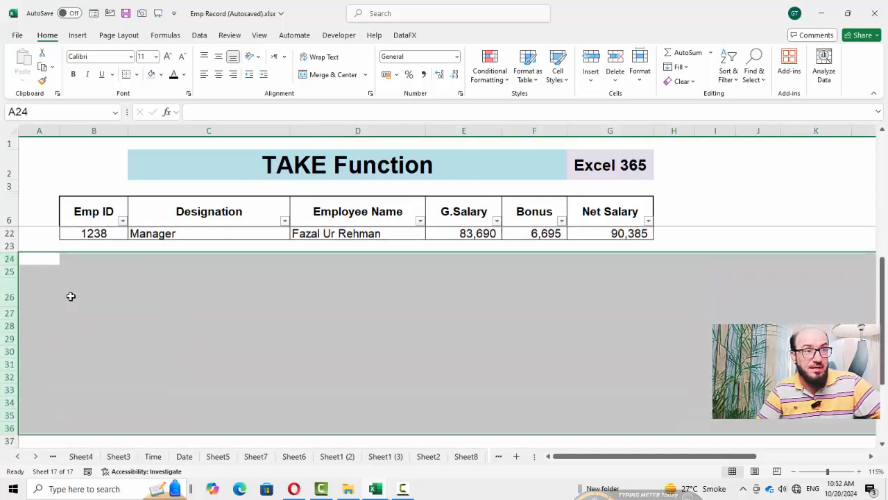
pyautogui.click(167, 58)
pyautogui.click(167, 58)
pyautogui.click(167, 58)
pyautogui.click(167, 58)
pyautogui.click(167, 58)
pyautogui.click(167, 58)
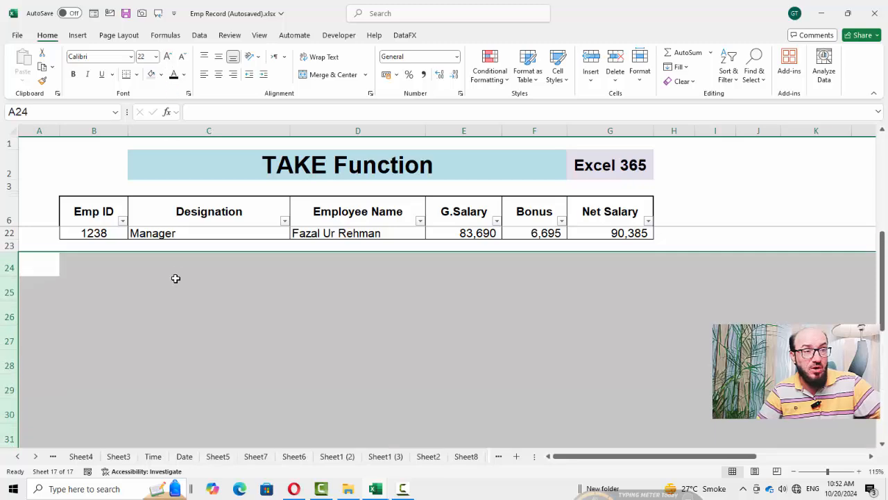
# Enter =TAKE(B6:G22,2) in cell C25 to return the first two rows of the table.
pyautogui.click(182, 288)
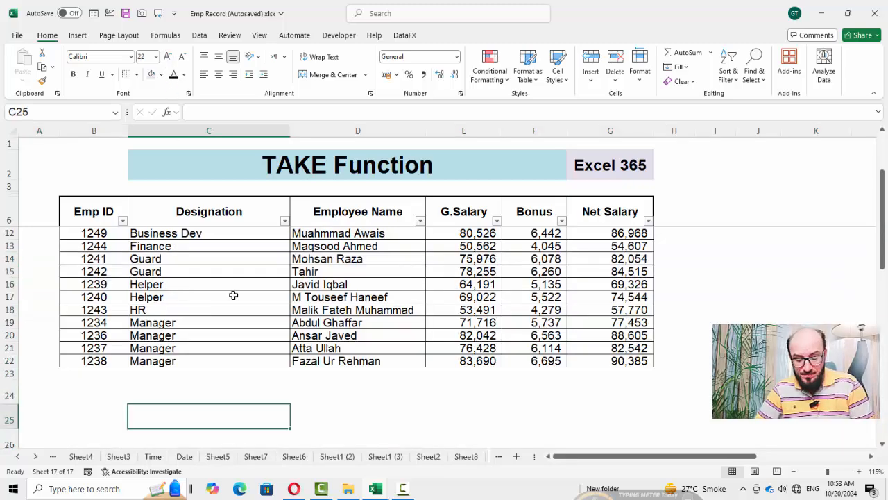
pyautogui.write('=take')
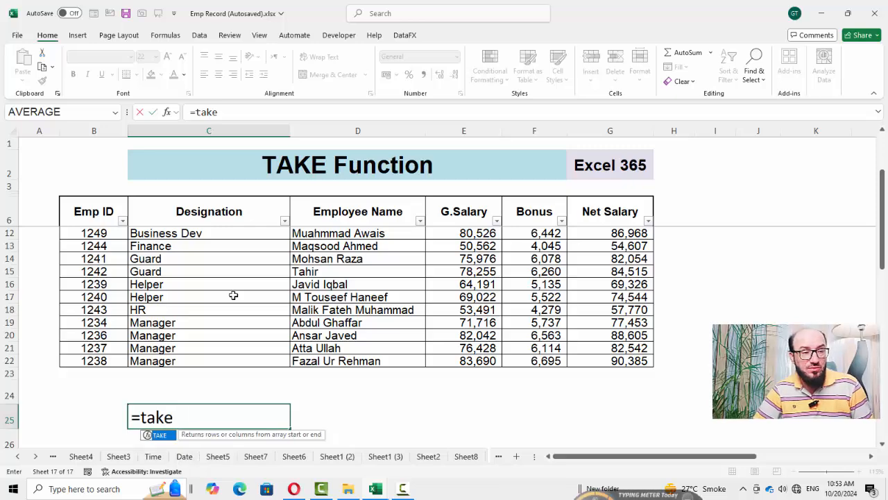
pyautogui.press('Tab')
pyautogui.scroll(2, 233, 296)
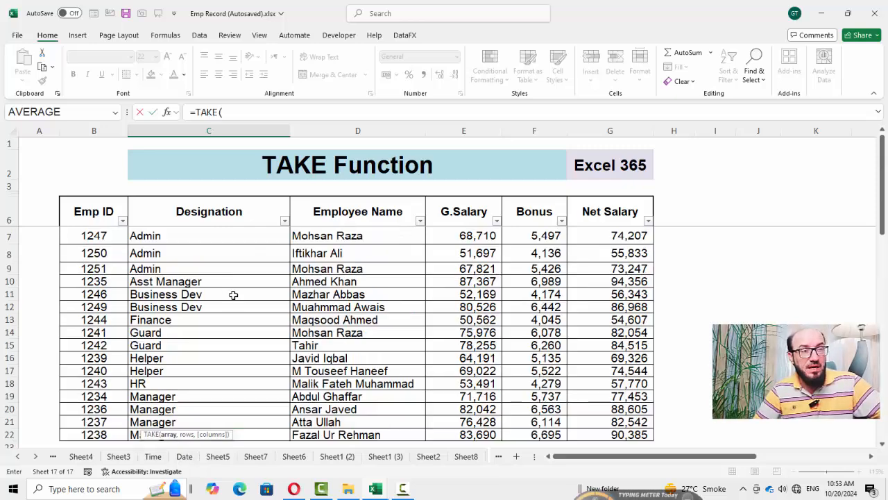
pyautogui.click(112, 221)
pyautogui.moveTo(112, 224); pyautogui.dragTo(590, 369)
pyautogui.scroll(-2, 312, 382)
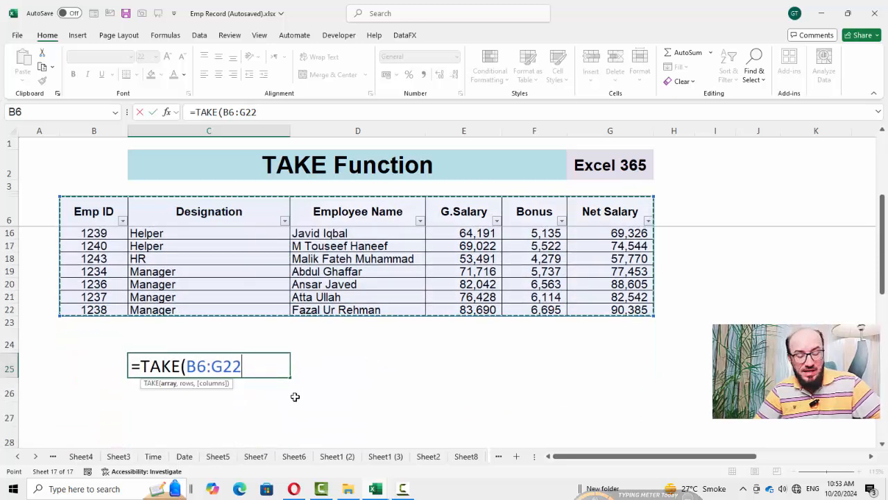
pyautogui.write(',2')
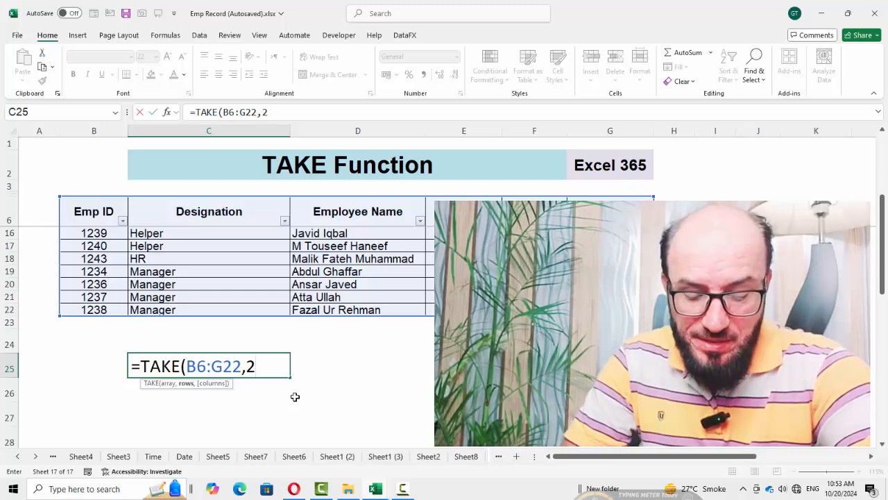
pyautogui.write(')')
pyautogui.press('Return')
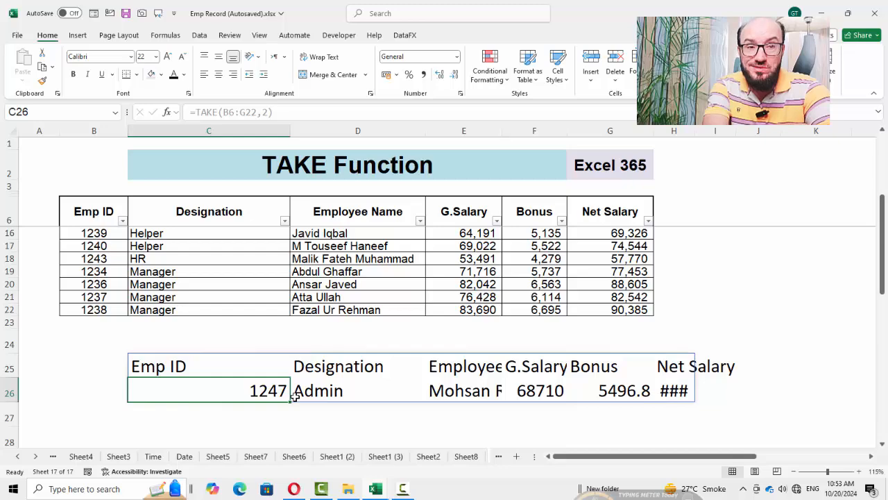
# Exclude the header row from the TAKE formula in C25 by changing it to =TAKE(B7:G22,2).
pyautogui.scroll(3, 174, 259)
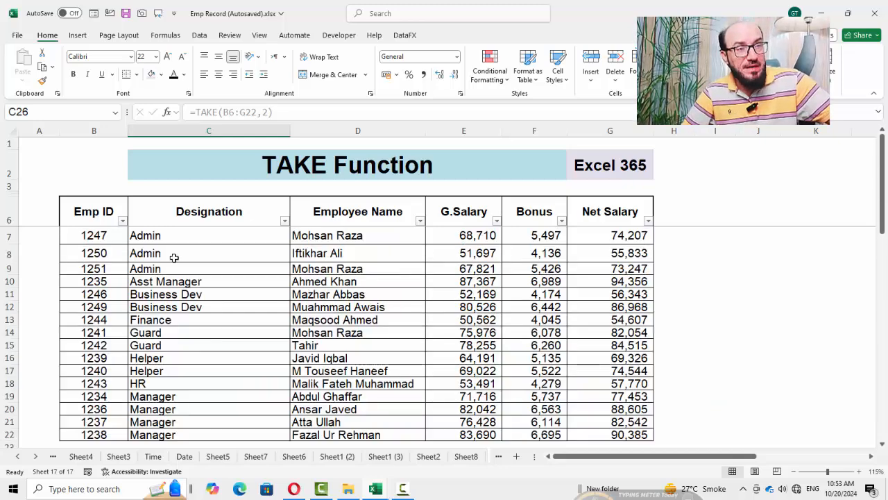
pyautogui.moveTo(101, 218); pyautogui.dragTo(380, 218)
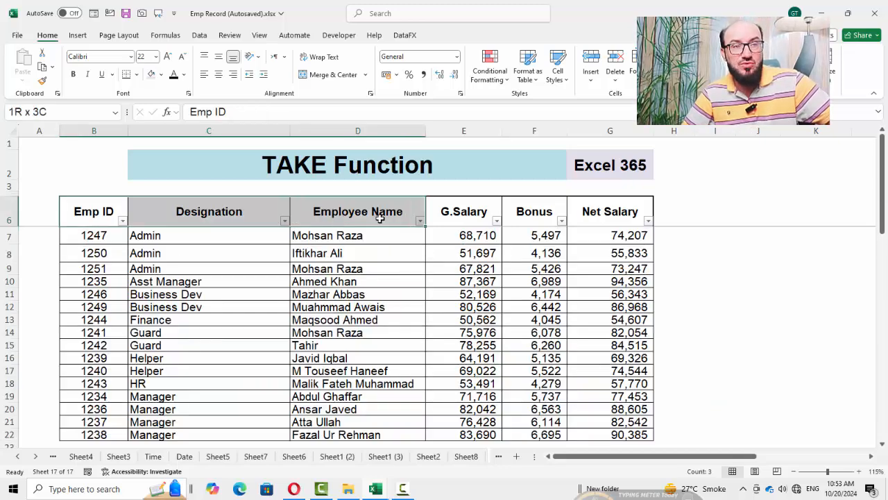
pyautogui.scroll(-3, 241, 350)
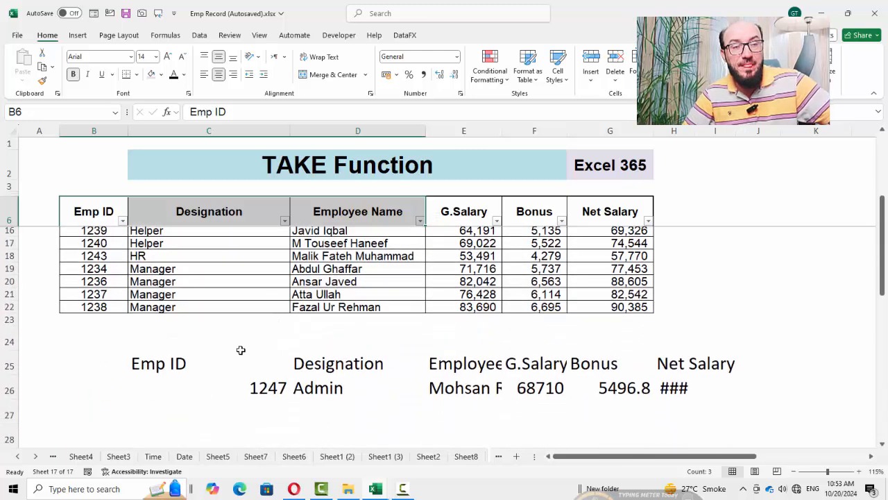
pyautogui.click(241, 352)
pyautogui.press('F2')
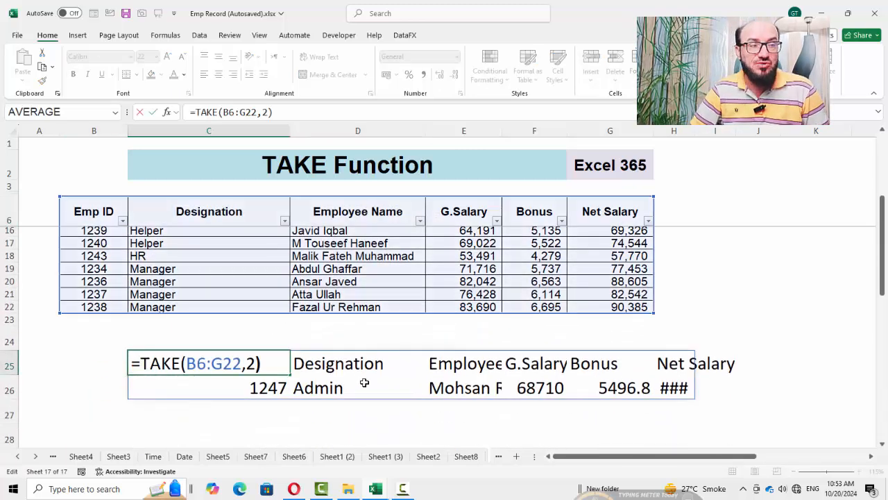
pyautogui.hotkey('shift', 'Left')
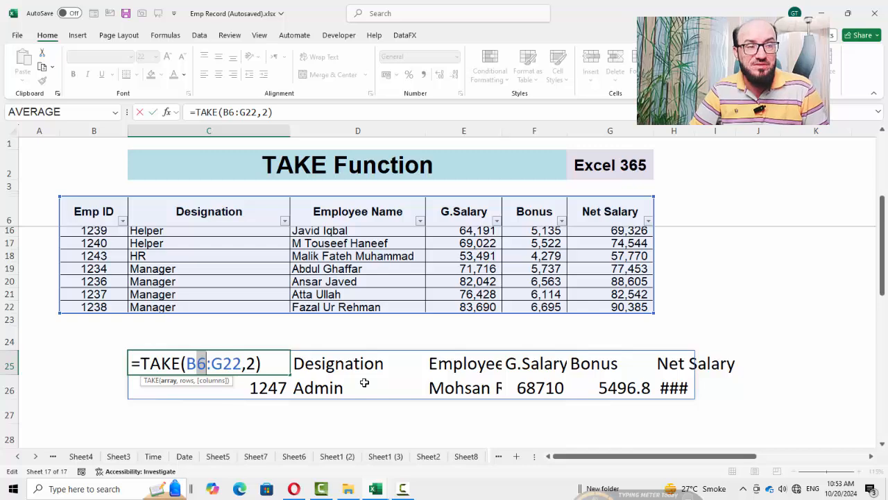
pyautogui.write('7')
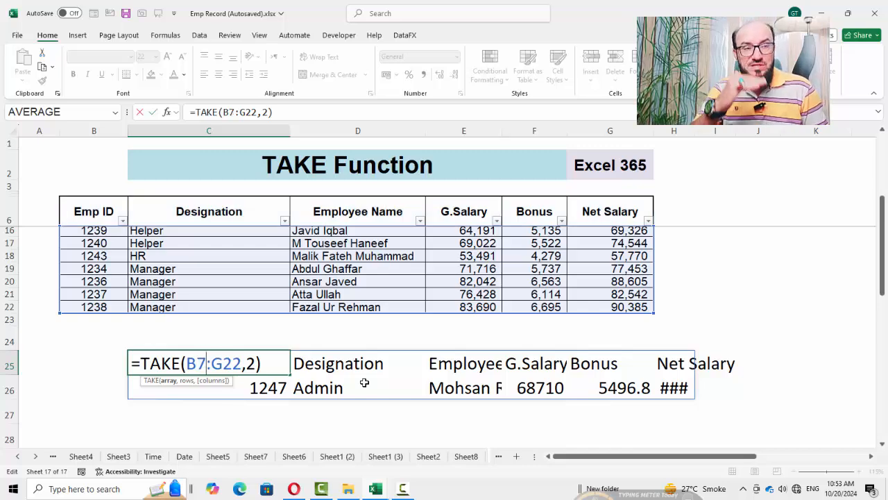
pyautogui.press('Return')
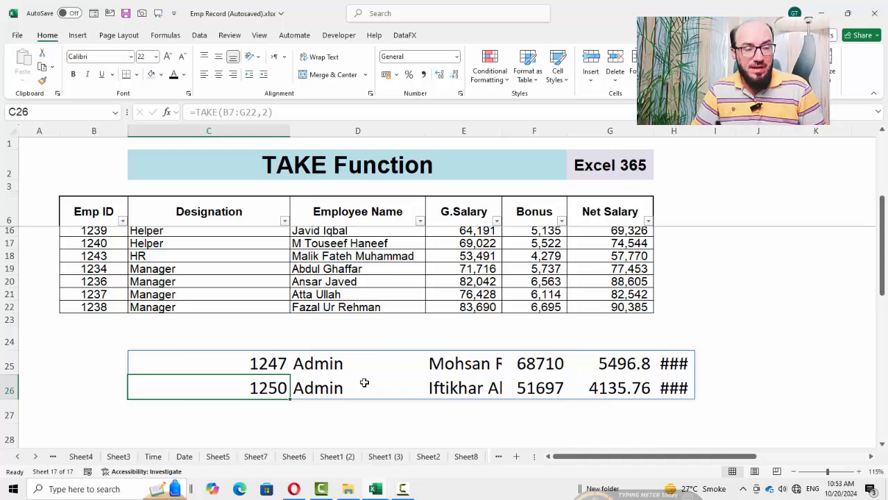
# Move the whole TAKE result from C25 to B25 so its columns align with the table above.
pyautogui.press('Up')
pyautogui.hotkey('shift', 'Down')
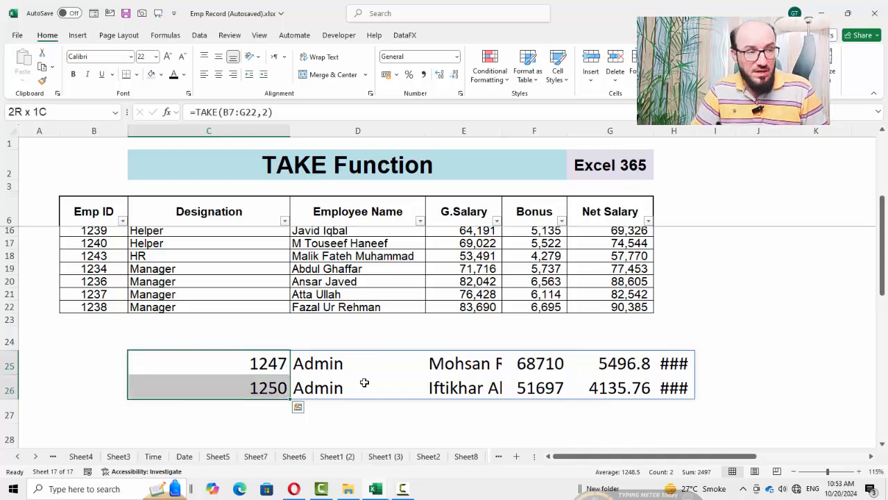
pyautogui.hotkey('ctrl', 'a')
pyautogui.hotkey('ctrl', 'x')
pyautogui.press('Left')
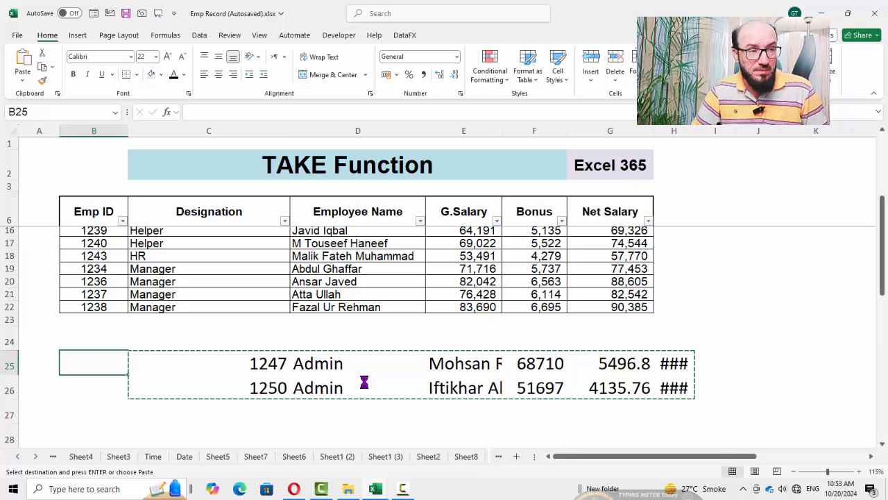
pyautogui.hotkey('ctrl', 'v')
pyautogui.press('Right')
pyautogui.press('Right')
pyautogui.press('Left')
pyautogui.press('Left')
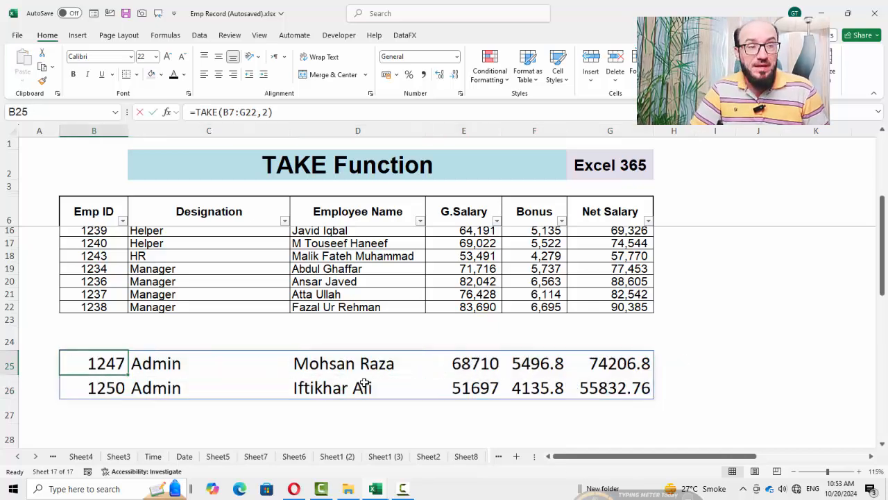
# Change the formula in B25 to =TAKE(B7:G22,,2) to return the first two columns, and review the result against the table.
pyautogui.press('F2')
pyautogui.press('Return')
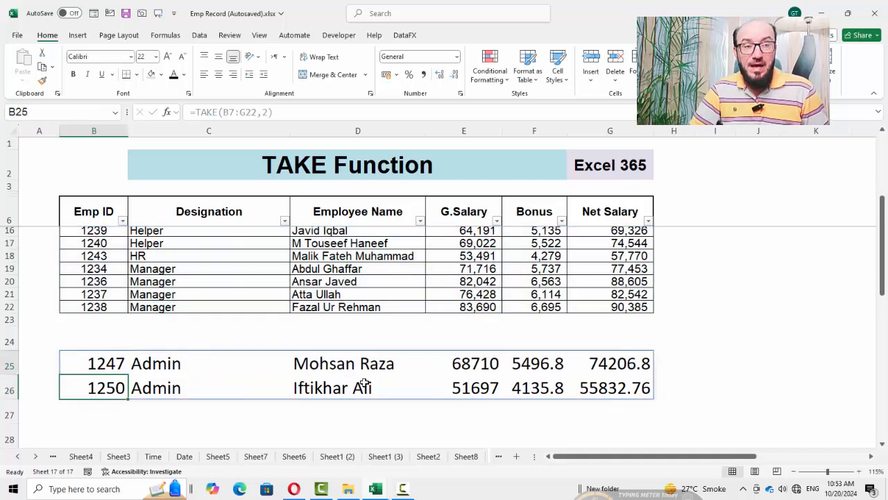
pyautogui.press('Up')
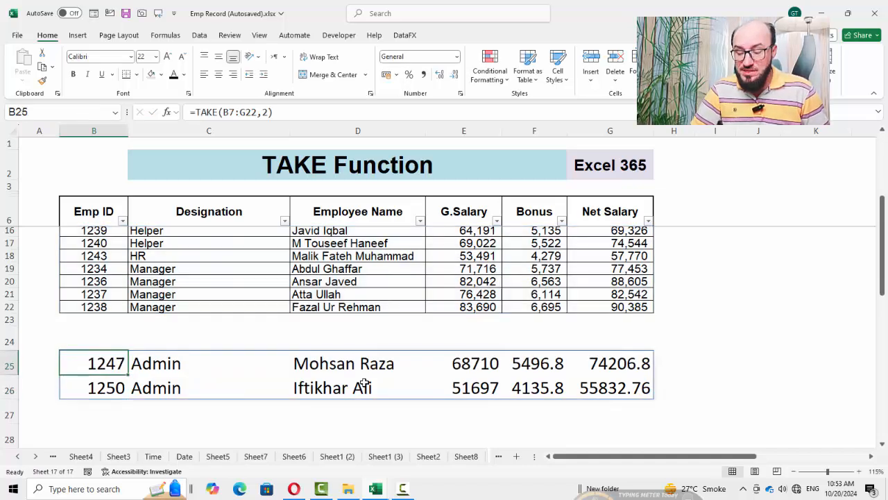
pyautogui.press('F2')
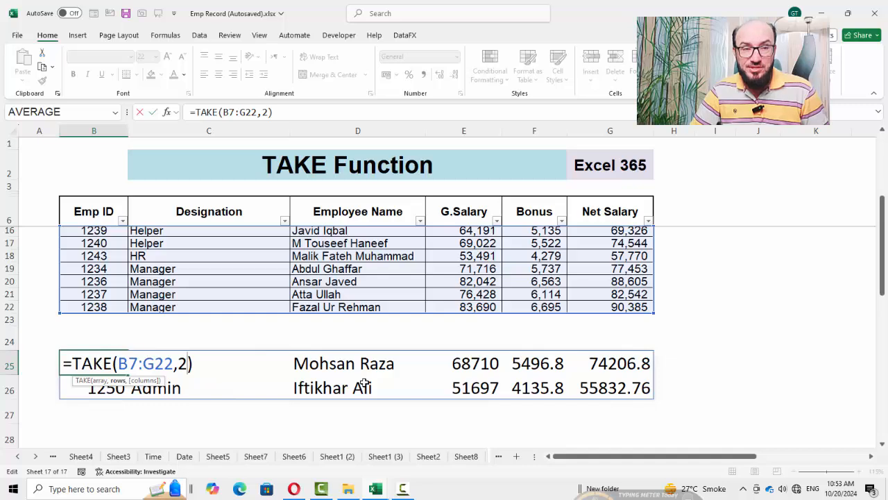
pyautogui.press('BackSpace')
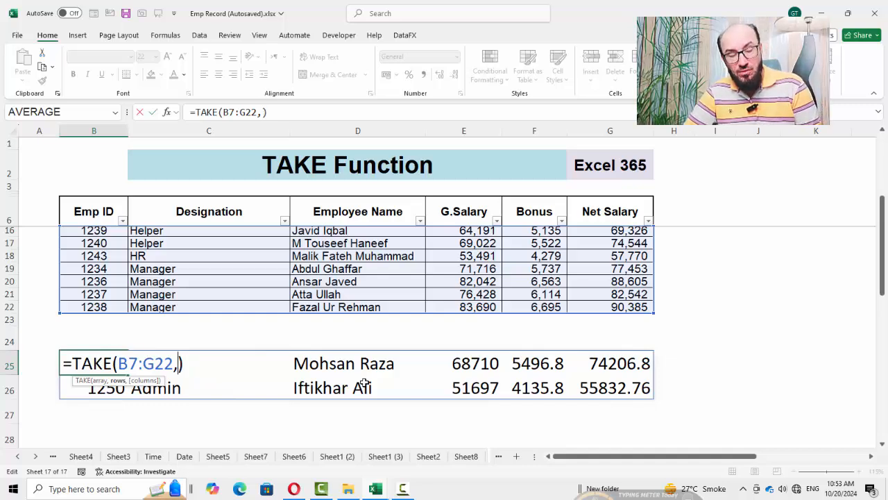
pyautogui.write(',')
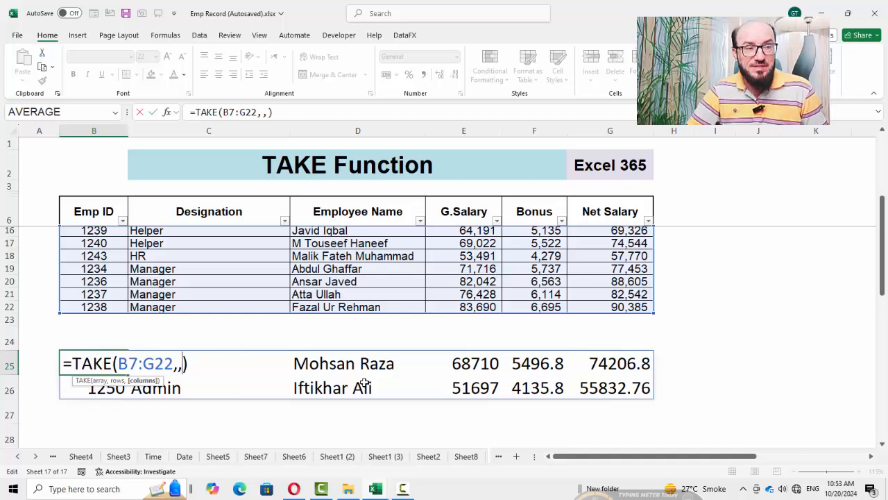
pyautogui.write('2')
pyautogui.press('Return')
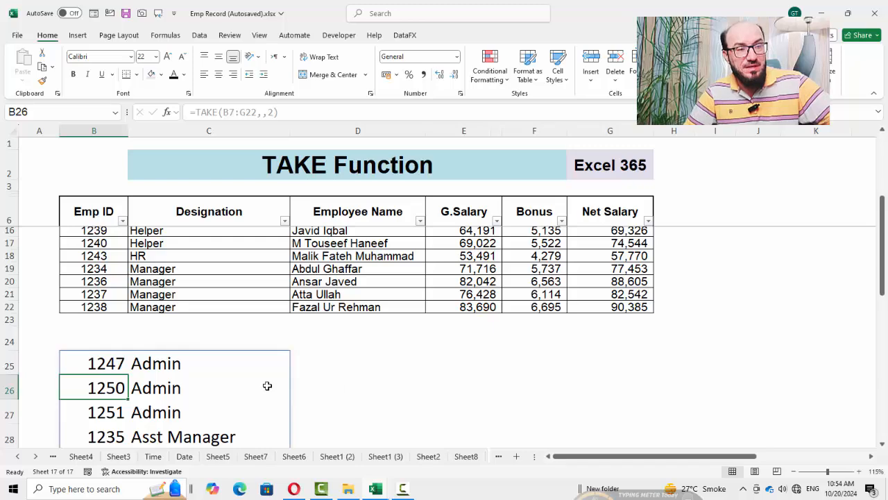
pyautogui.scroll(-4, 266, 386)
pyautogui.scroll(3, 266, 386)
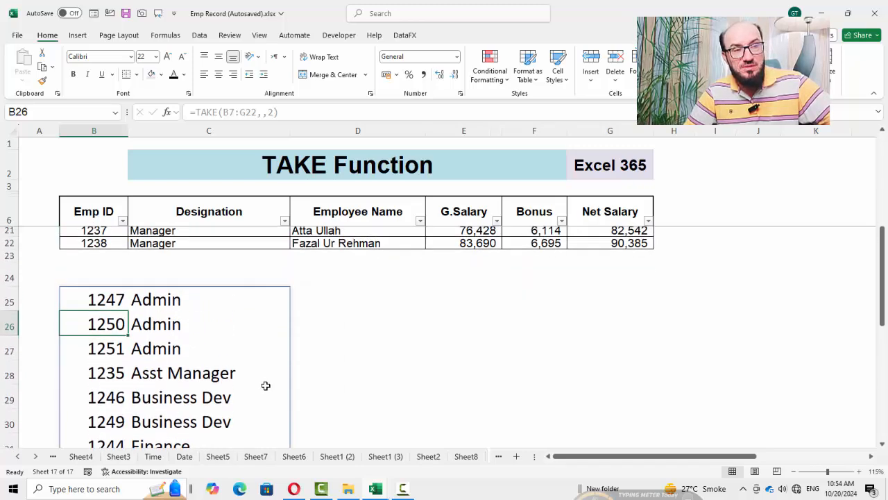
pyautogui.scroll(-4, 266, 386)
pyautogui.scroll(8, 266, 386)
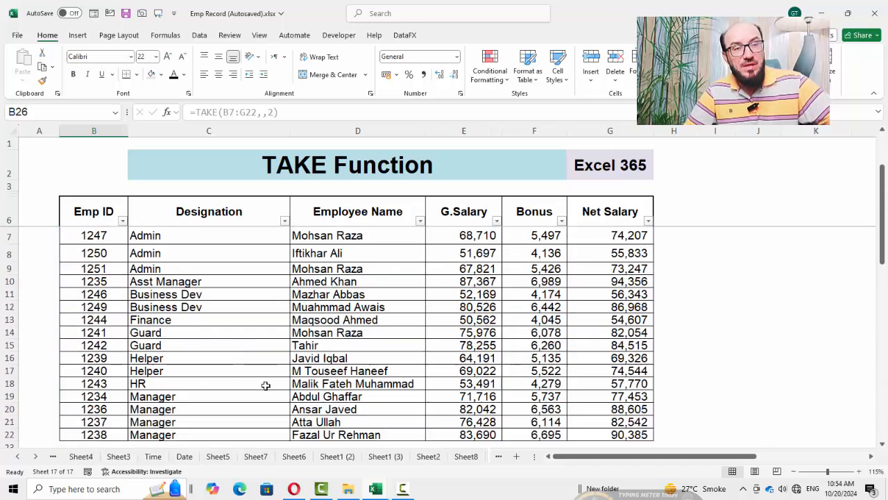
# Change the formula in B25 to =TAKE(B7:G22,) with both row and column counts left empty, and review the result.
pyautogui.click(121, 271)
pyautogui.click(166, 294)
pyautogui.scroll(-5, 168, 315)
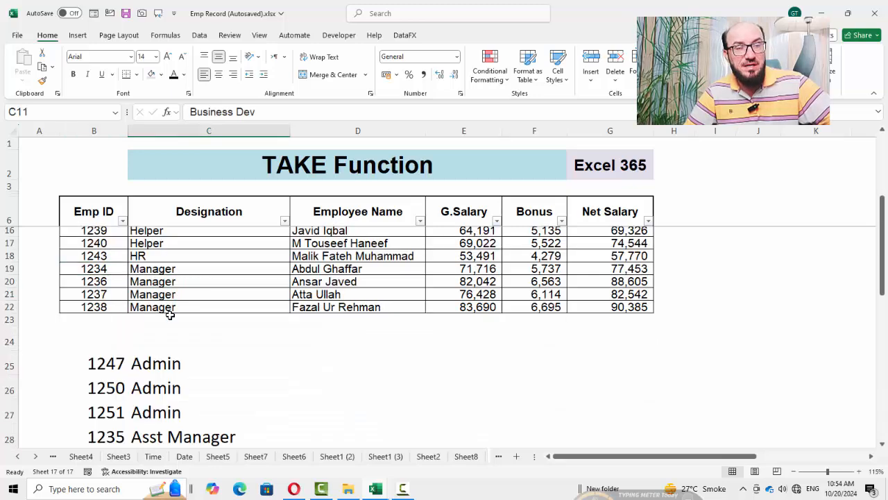
pyautogui.click(106, 305)
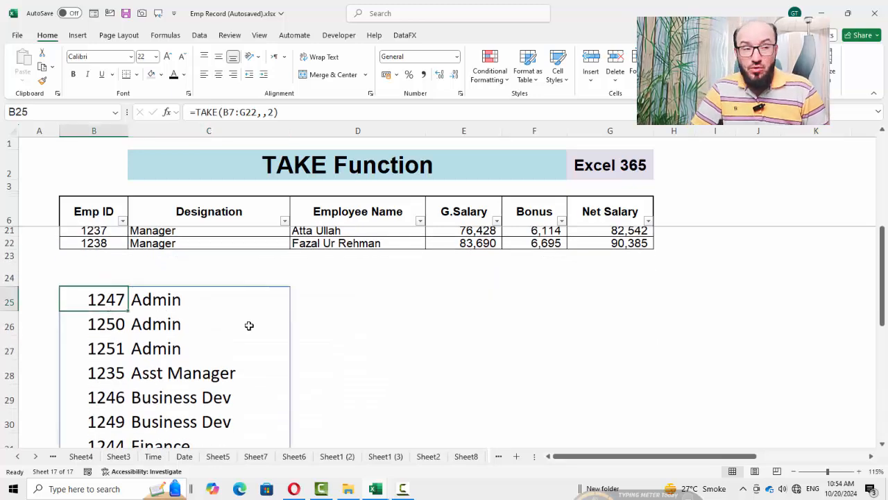
pyautogui.press('F2')
pyautogui.press('Left')
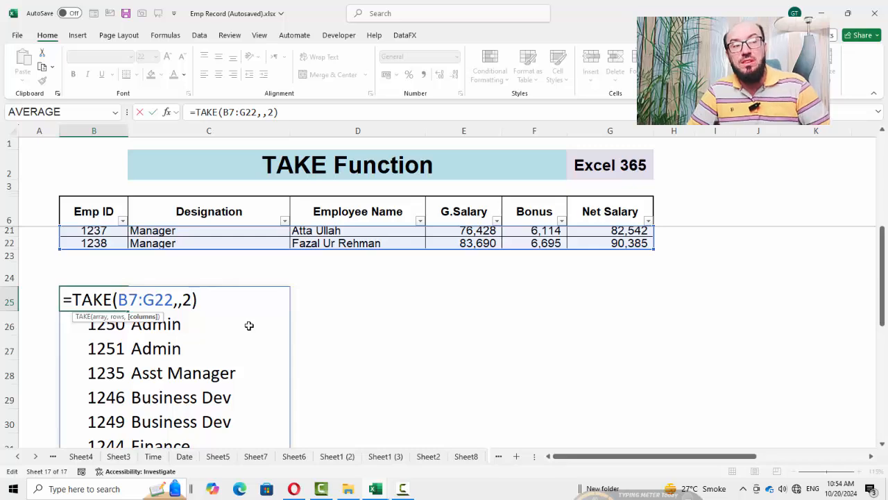
pyautogui.press('BackSpace')
pyautogui.press('BackSpace')
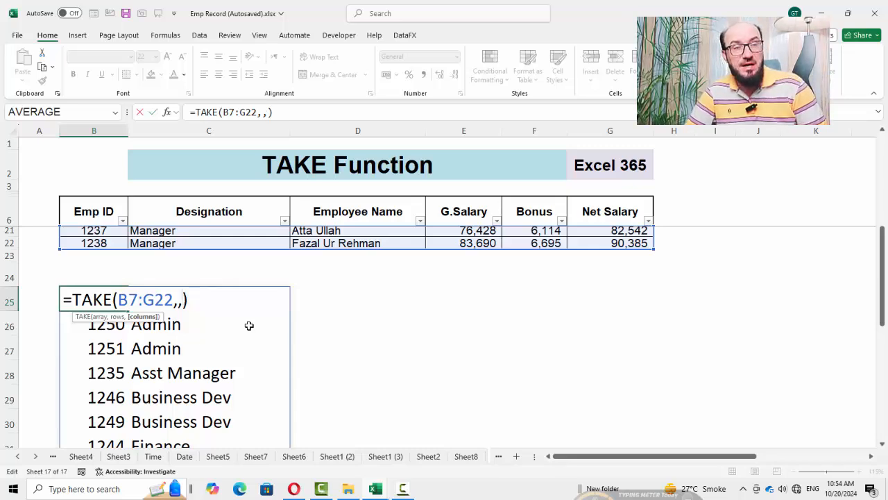
pyautogui.press('BackSpace')
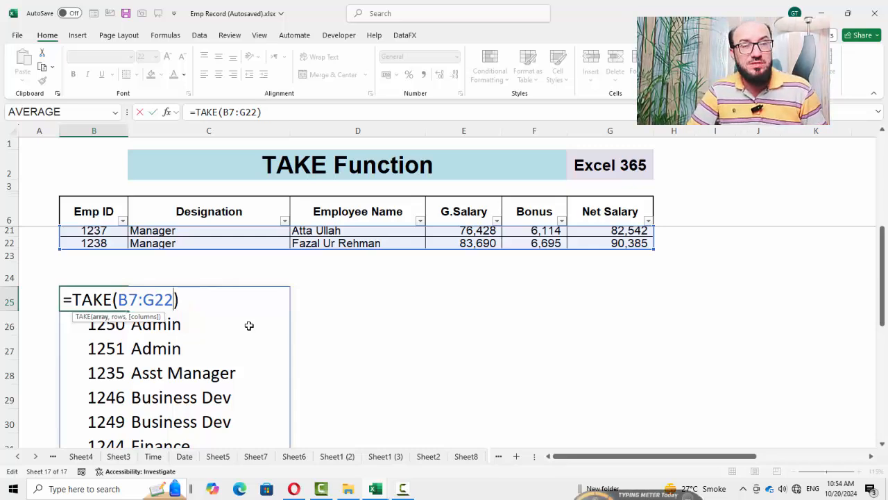
pyautogui.press('Return')
pyautogui.press('Return')
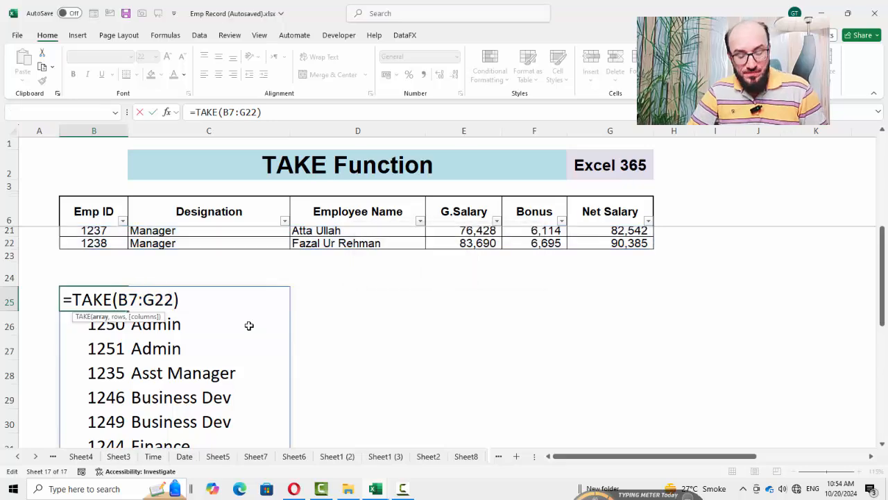
pyautogui.write(',')
pyautogui.press('Return')
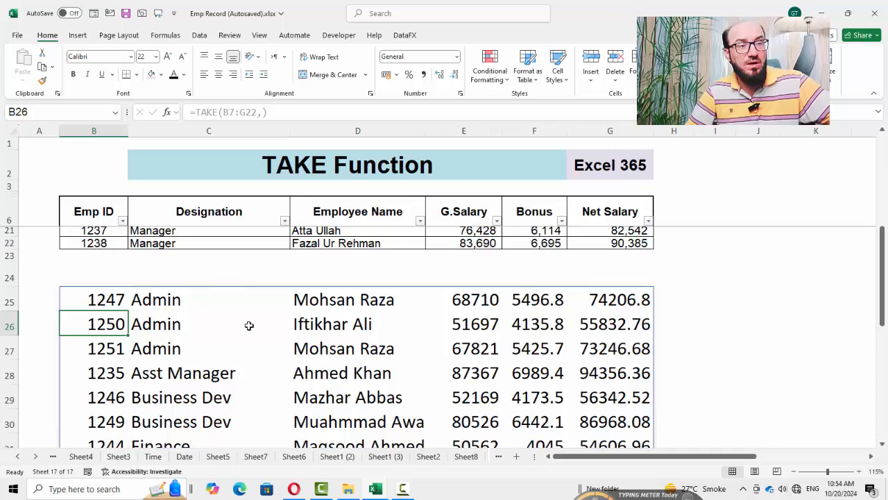
pyautogui.scroll(-4, 250, 325)
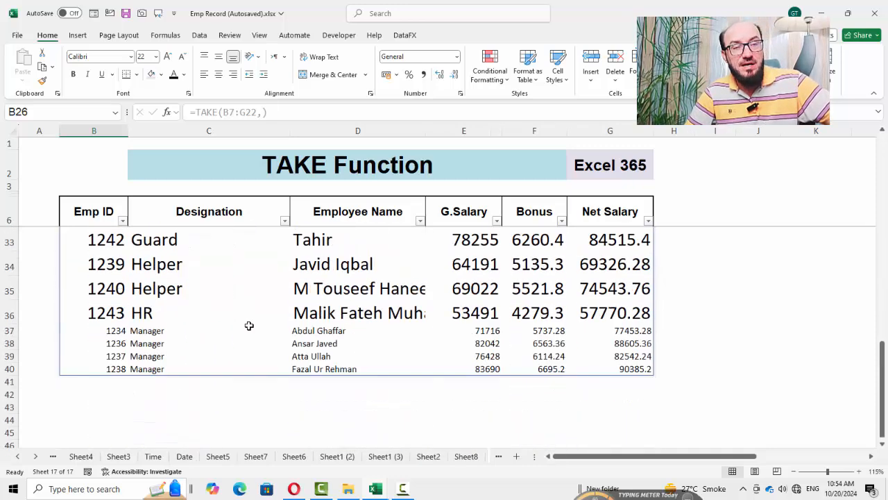
pyautogui.scroll(5, 249, 326)
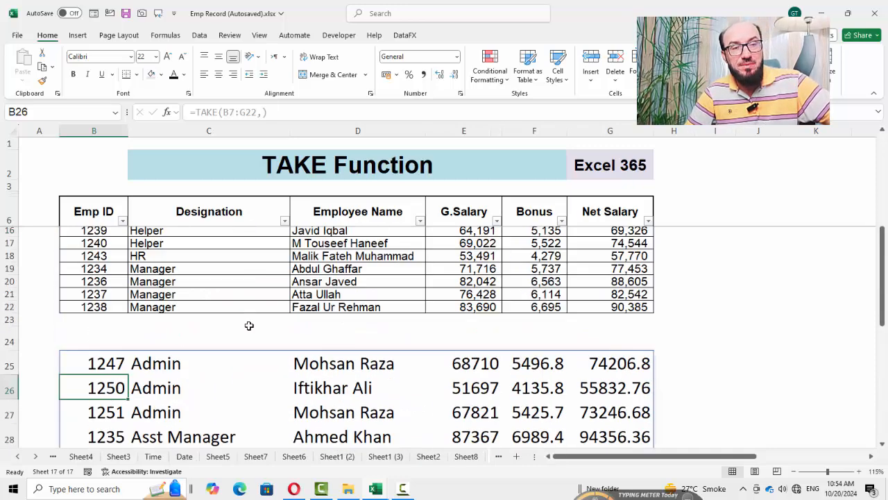
# Change the formula in B25 to =TAKE(B7:G22,-3) to return the last three rows of the table.
pyautogui.click(118, 361)
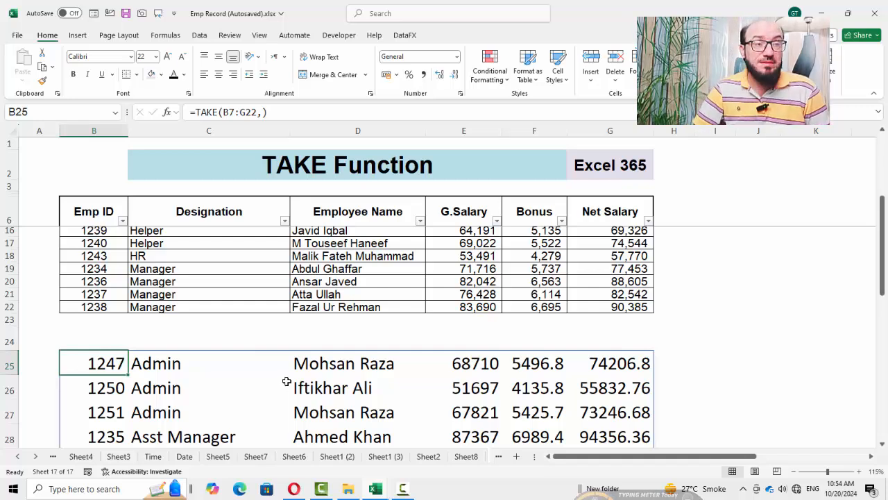
pyautogui.press('F2')
pyautogui.press('Left')
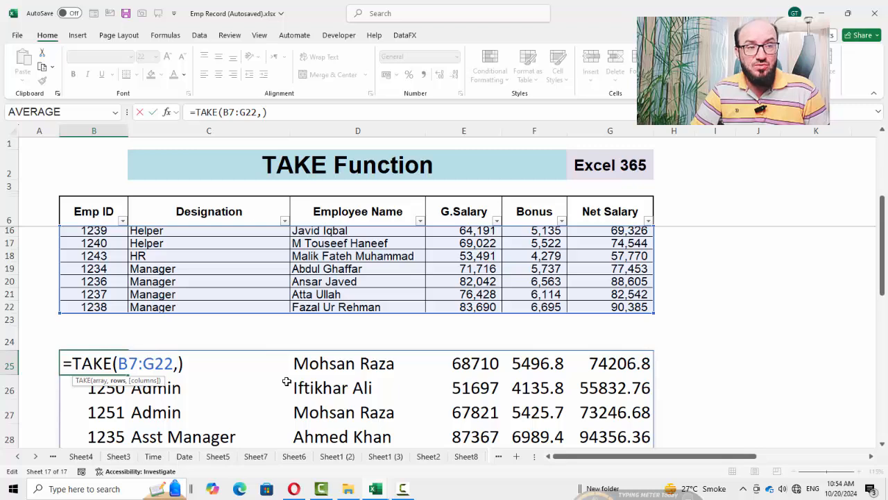
pyautogui.write('-')
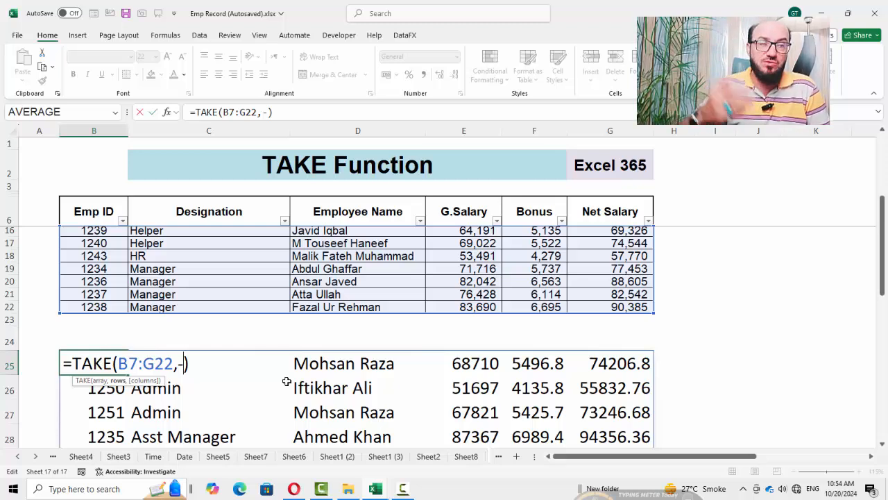
pyautogui.write('3')
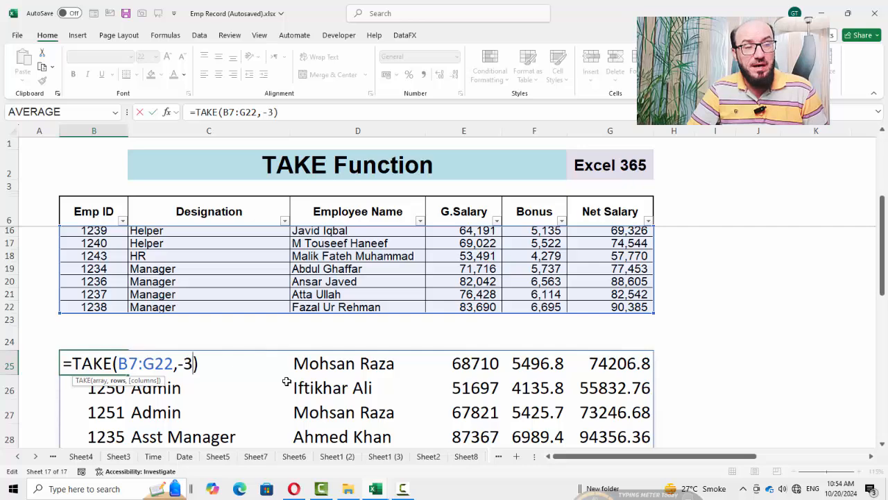
pyautogui.press('Return')
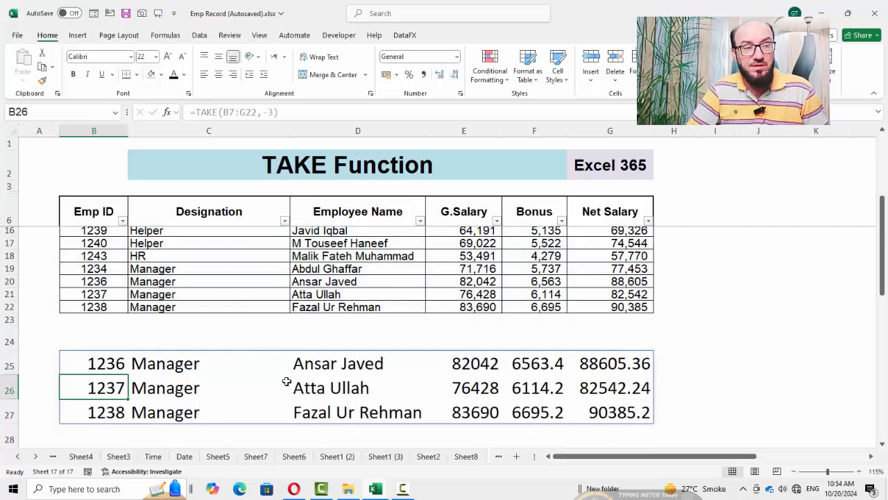
# Compare the extracted rows in B25:G27 with the last three rows of the employee table.
pyautogui.press('Up')
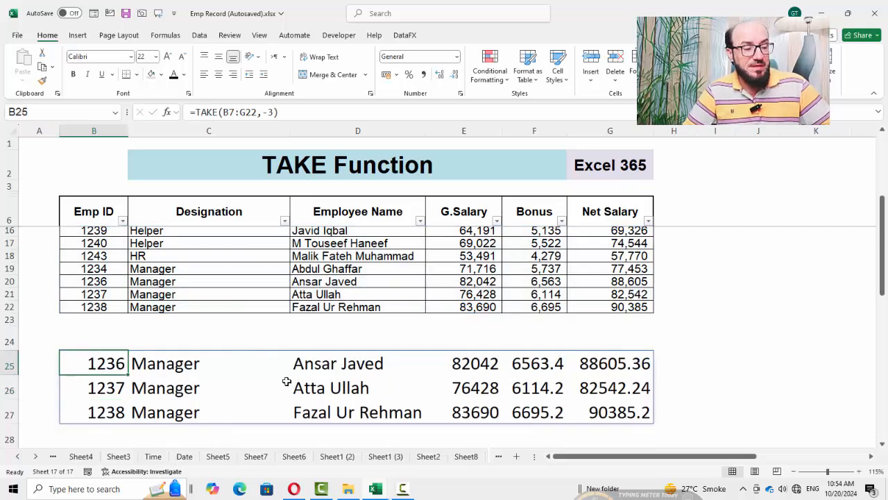
pyautogui.moveTo(94, 281); pyautogui.dragTo(598, 305)
pyautogui.moveTo(103, 363); pyautogui.dragTo(592, 413)
# Change the formula in B25 to =TAKE(B7:G22,,-3) to return the last three columns, and review the result.
pyautogui.click(88, 370)
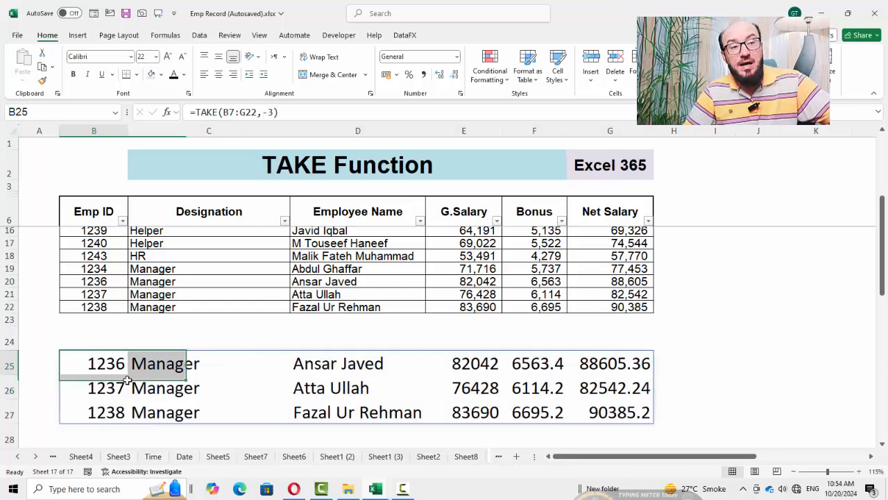
pyautogui.press('F2')
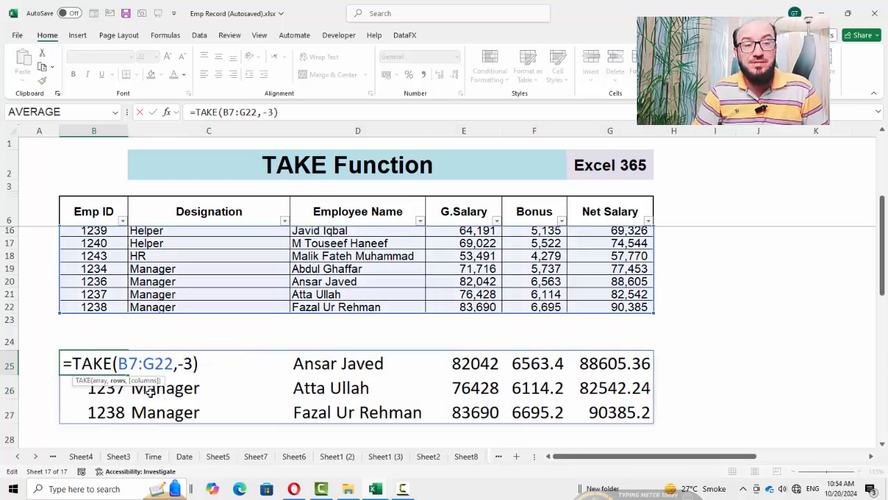
pyautogui.press('Right')
pyautogui.press('Delete')
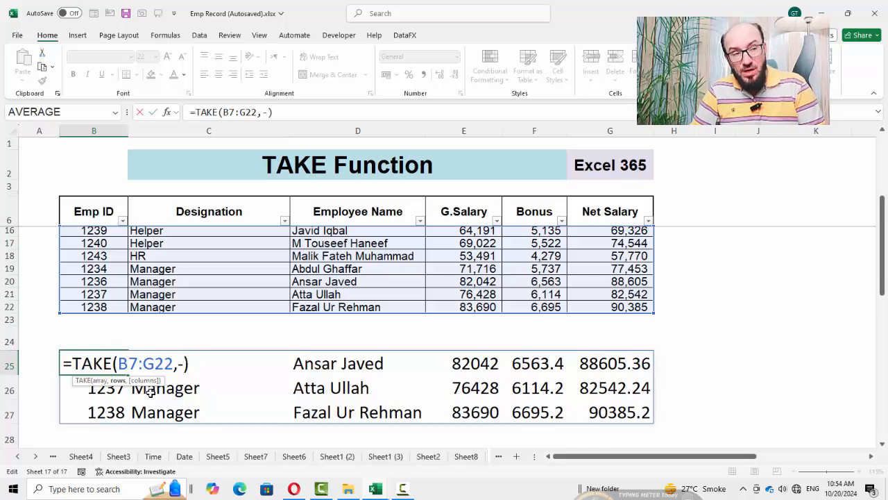
pyautogui.press('BackSpace')
pyautogui.write(',')
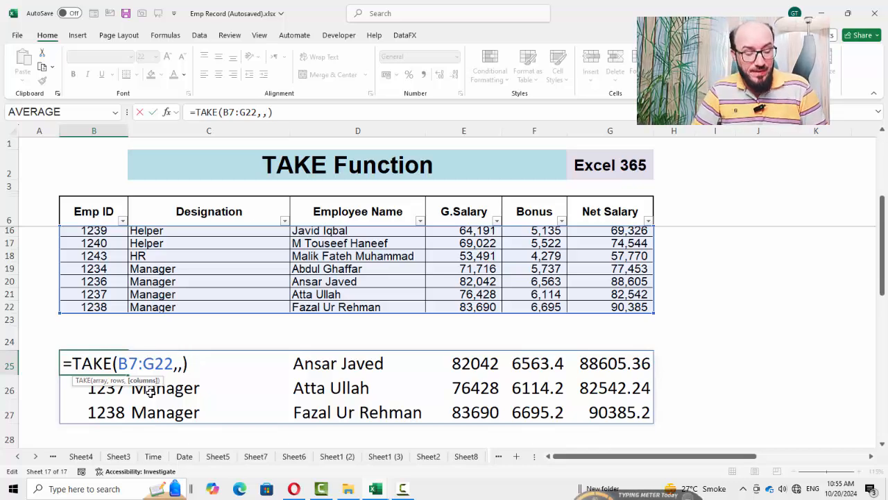
pyautogui.write('-3')
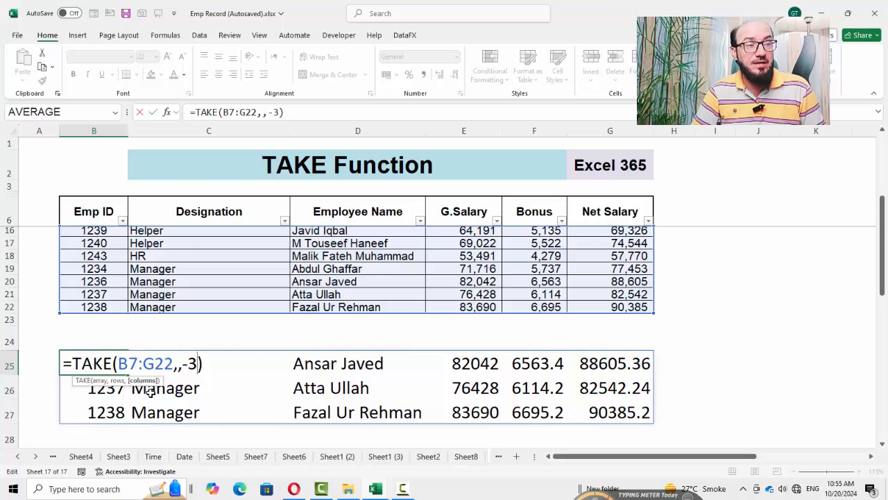
pyautogui.press('Return')
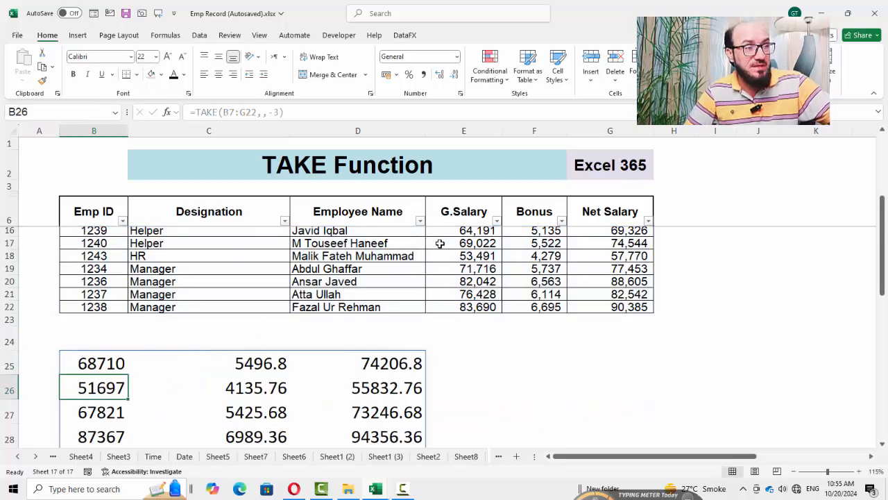
pyautogui.scroll(-3, 223, 386)
pyautogui.scroll(-2, 223, 386)
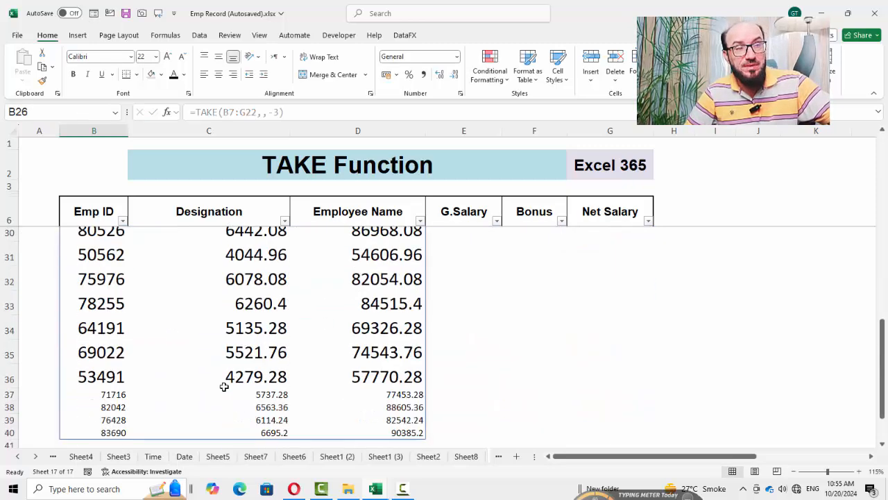
pyautogui.scroll(5, 224, 386)
# Delete the TAKE formula from cell B25 to clear the extracted columns below the table.
pyautogui.click(119, 372)
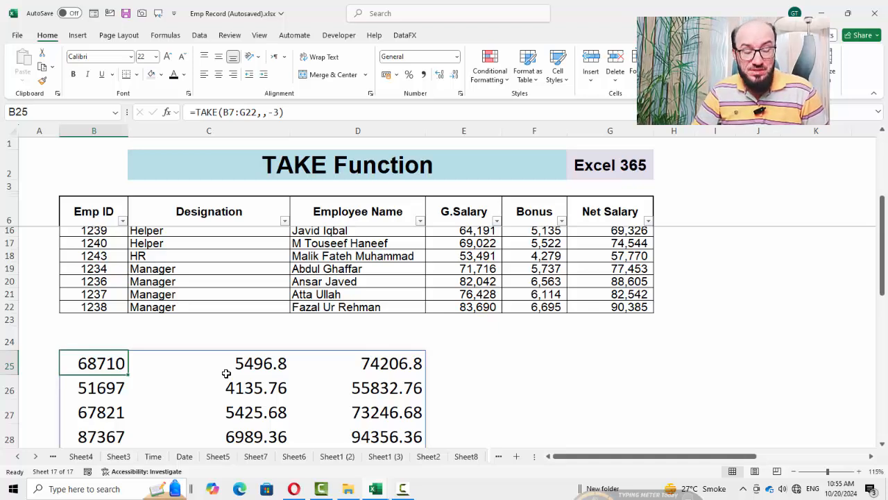
pyautogui.press('Delete')
pyautogui.press('Up')
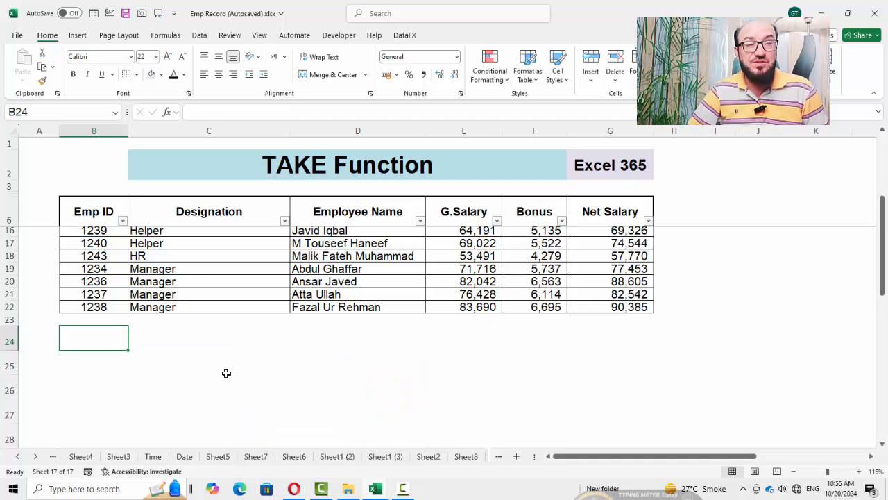
pyautogui.press('Down')
pyautogui.press('Down')
pyautogui.press('Right')
pyautogui.press('Right')
pyautogui.press('Up')
pyautogui.press('Up')
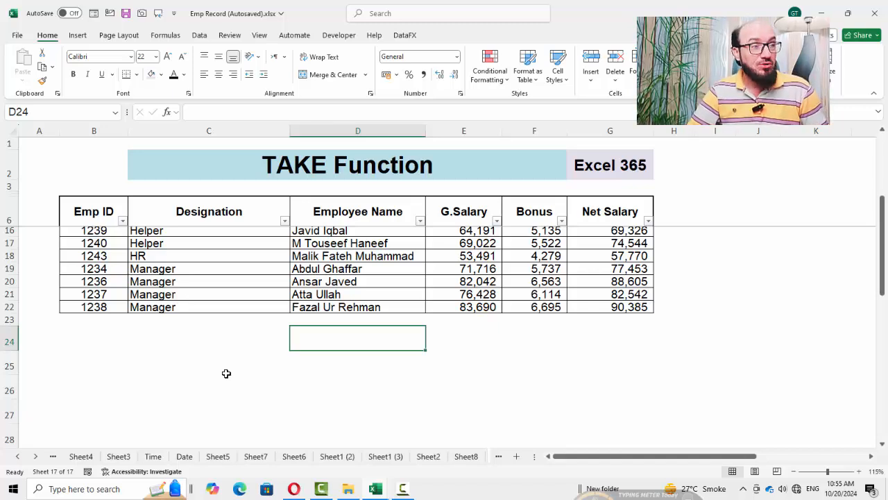
pyautogui.press('Left')
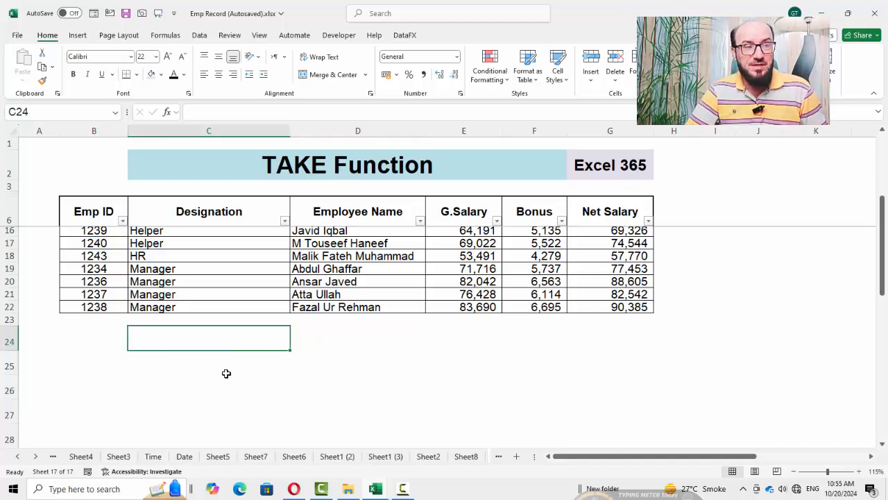
pyautogui.press('Down')
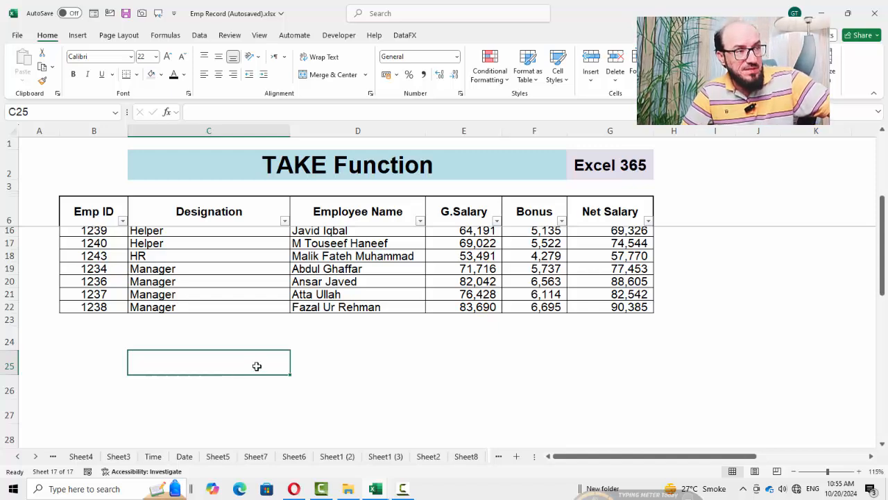
# Examine the Net Salary values in the employee table, starting from G7.
pyautogui.scroll(3, 612, 260)
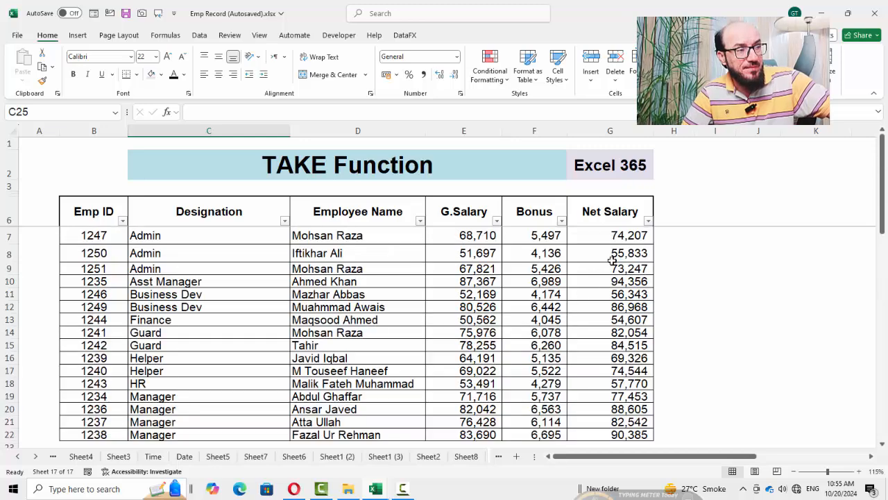
pyautogui.moveTo(617, 236); pyautogui.dragTo(618, 333)
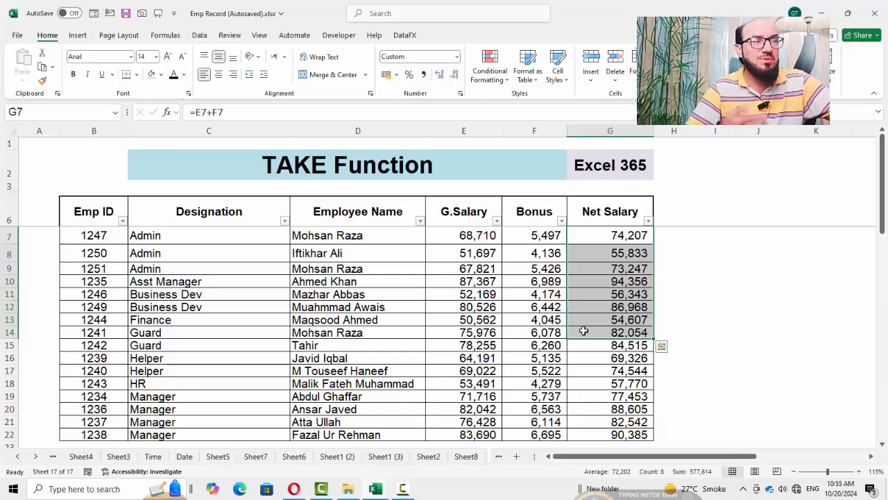
pyautogui.scroll(-5, 583, 332)
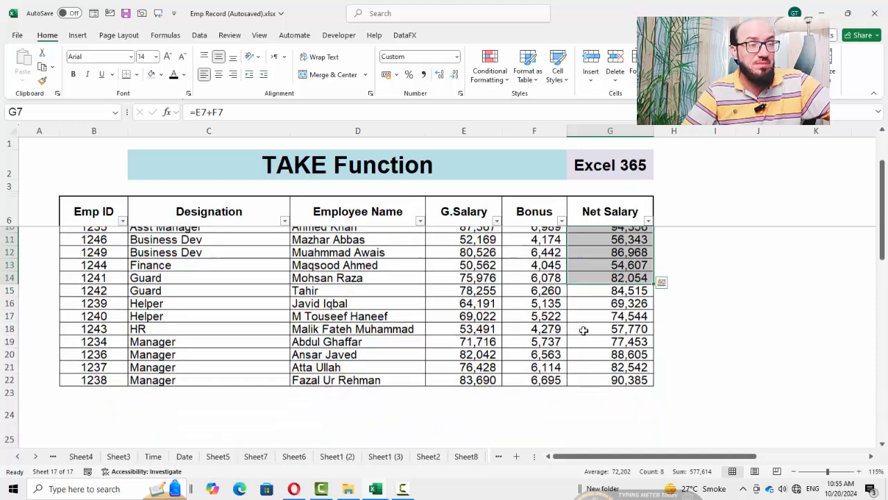
# Enter =TAKE(G7:G22,5) in cell C25 to return the first five Net Salary values.
pyautogui.click(205, 303)
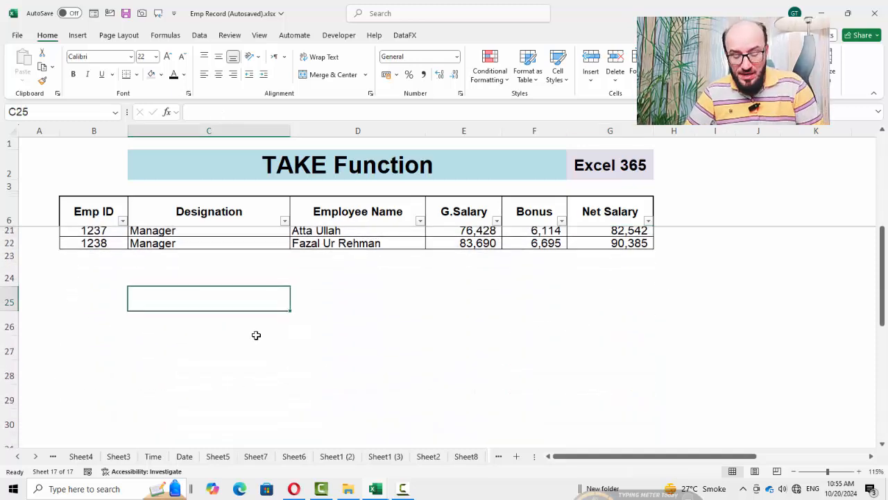
pyautogui.write('=tak')
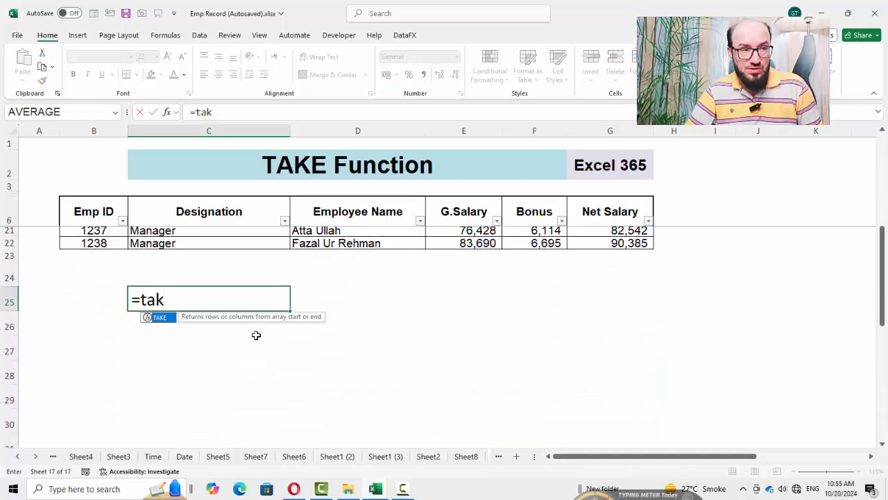
pyautogui.press('Tab')
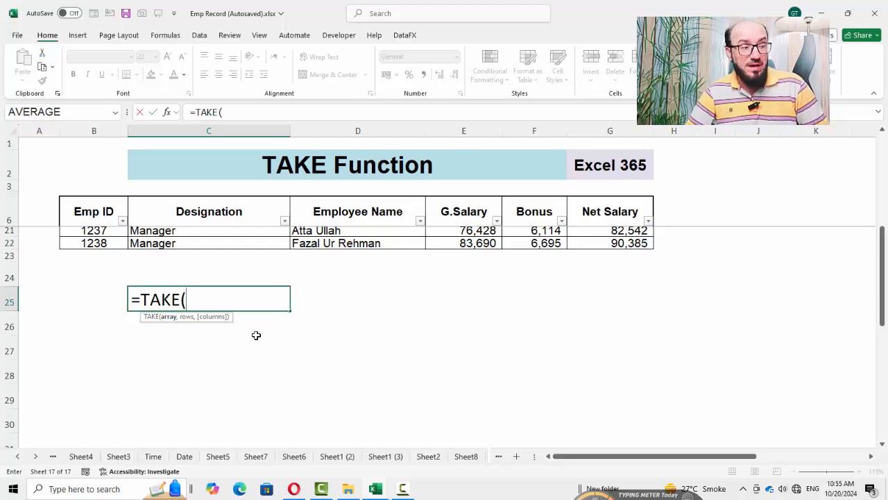
pyautogui.scroll(5, 256, 335)
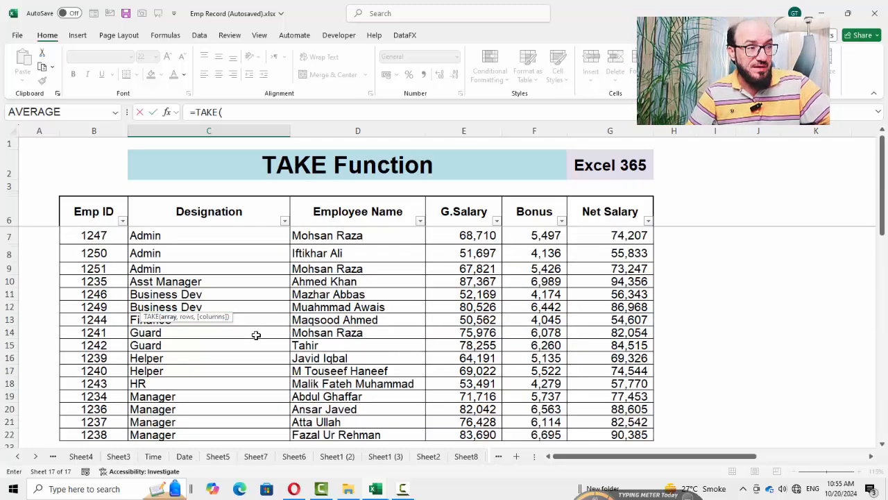
pyautogui.click(613, 229)
pyautogui.hotkey('ctrl', 'shift', 'Down')
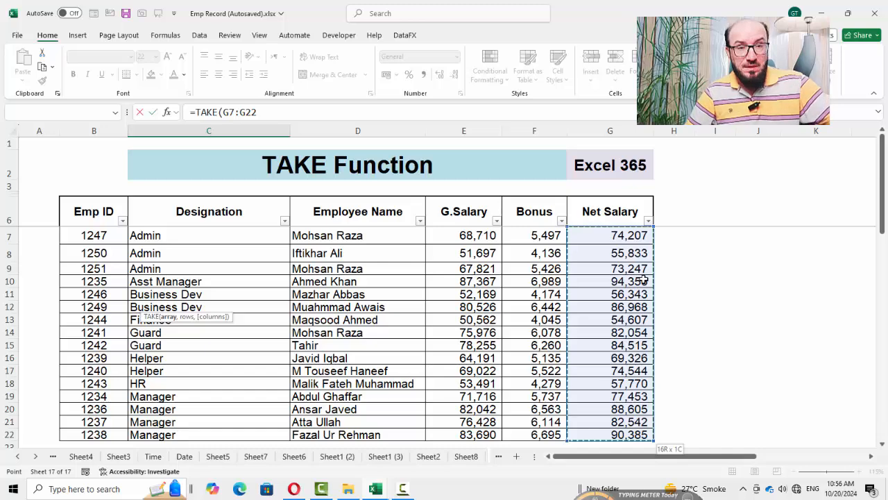
pyautogui.scroll(-5, 464, 291)
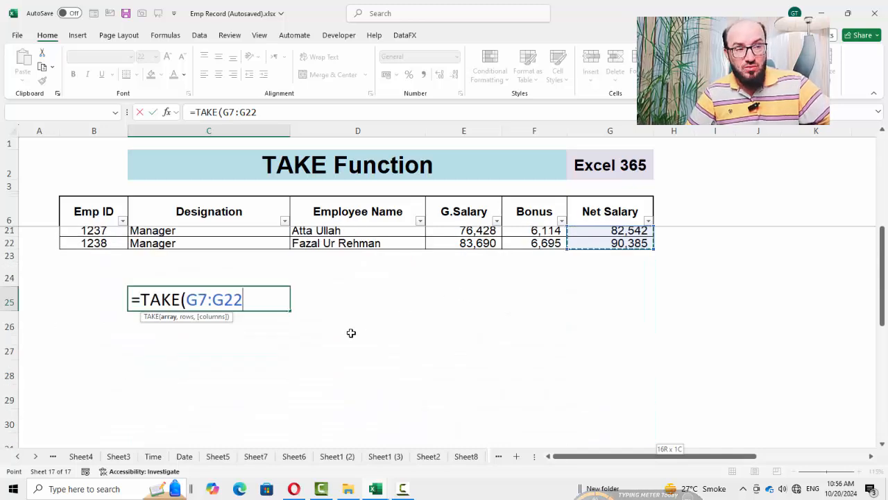
pyautogui.write(',')
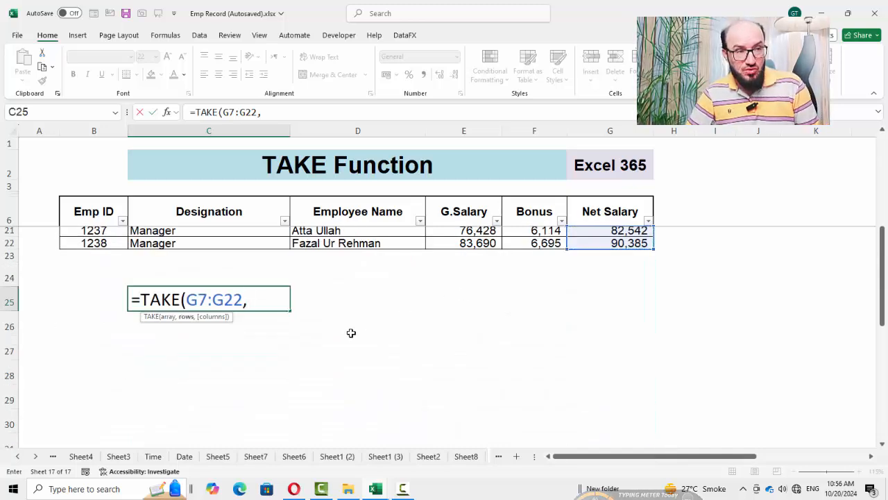
pyautogui.write('5)')
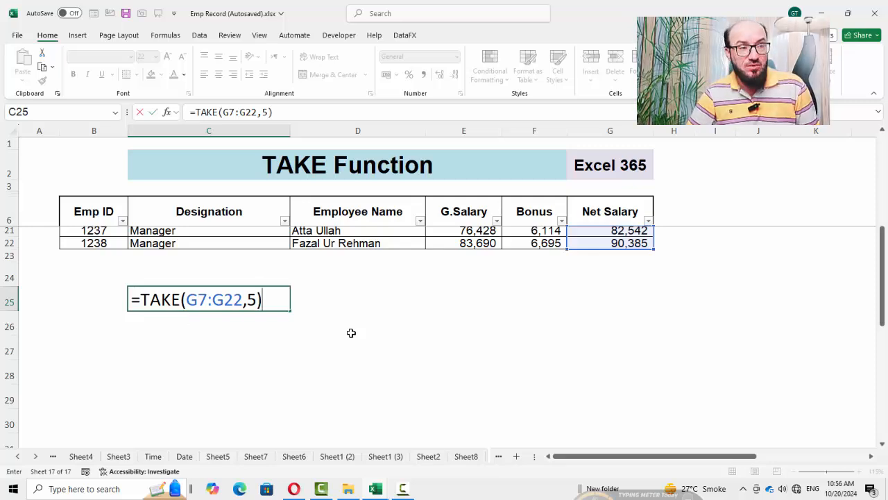
pyautogui.press('Return')
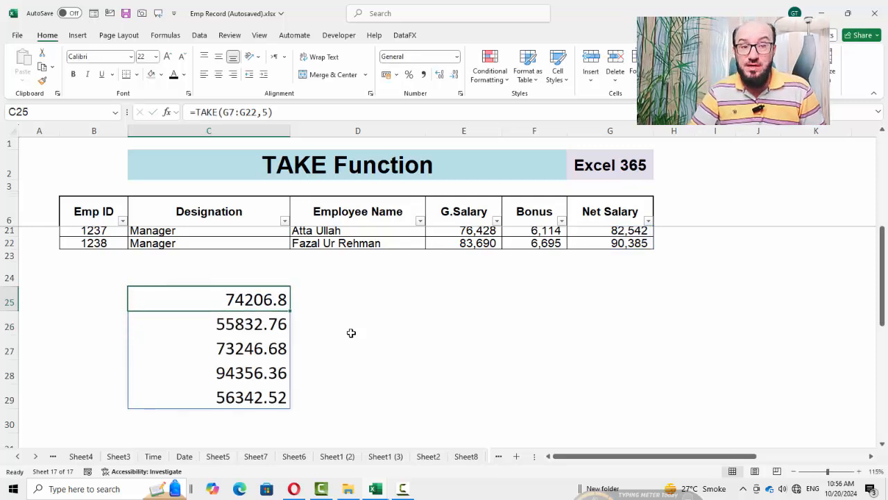
# Wrap the TAKE formula in C25 in SUM, making it =SUM(TAKE(G7:G22,5)).
pyautogui.press('F2')
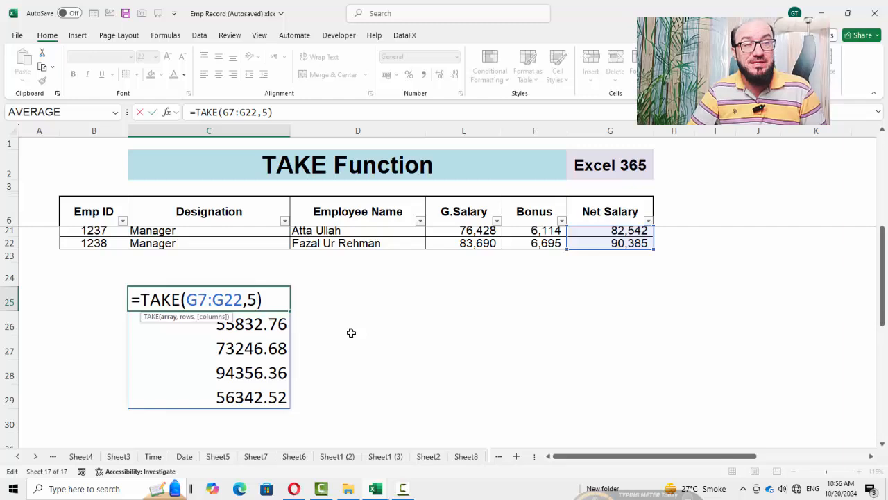
pyautogui.write('sum')
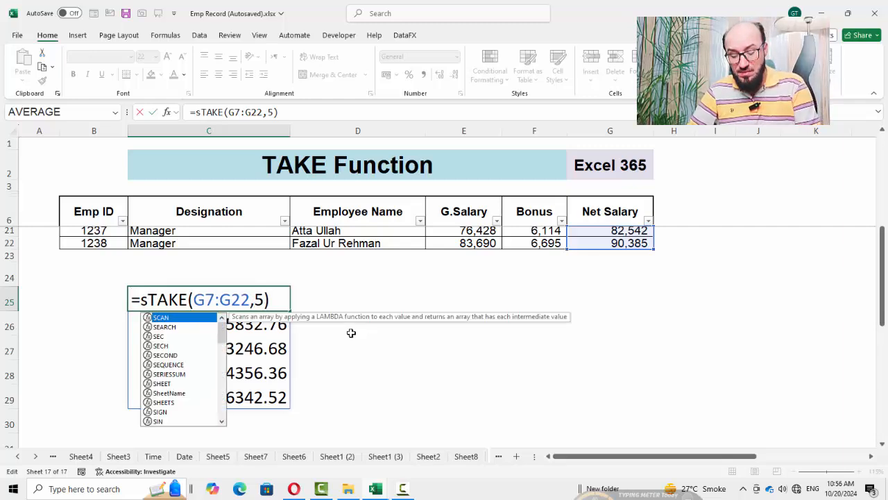
pyautogui.write('(')
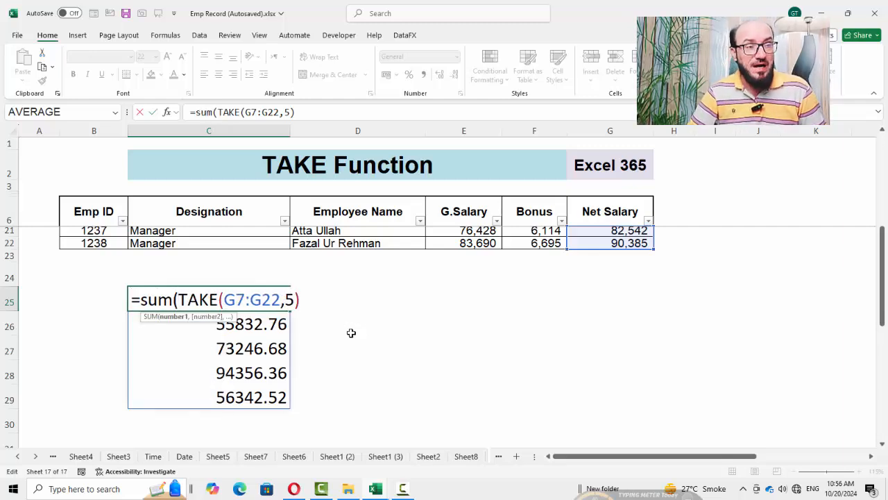
pyautogui.press('Right')
pyautogui.press('Right')
pyautogui.press('Right')
pyautogui.press('Right')
pyautogui.press('Right')
pyautogui.press('Right')
pyautogui.press('Right')
pyautogui.press('Right')
pyautogui.press('Right')
pyautogui.press('Right')
pyautogui.press('Right')
pyautogui.press('Right')
pyautogui.press('Right')
pyautogui.press('Right')
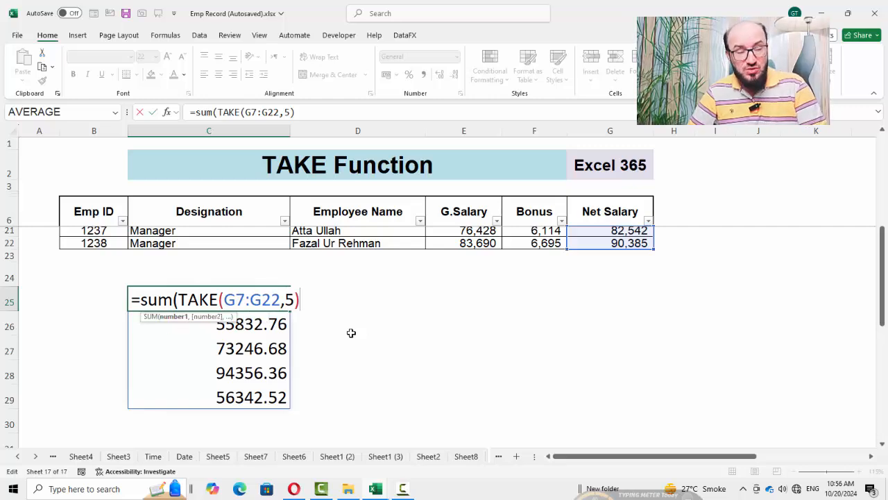
pyautogui.write(')')
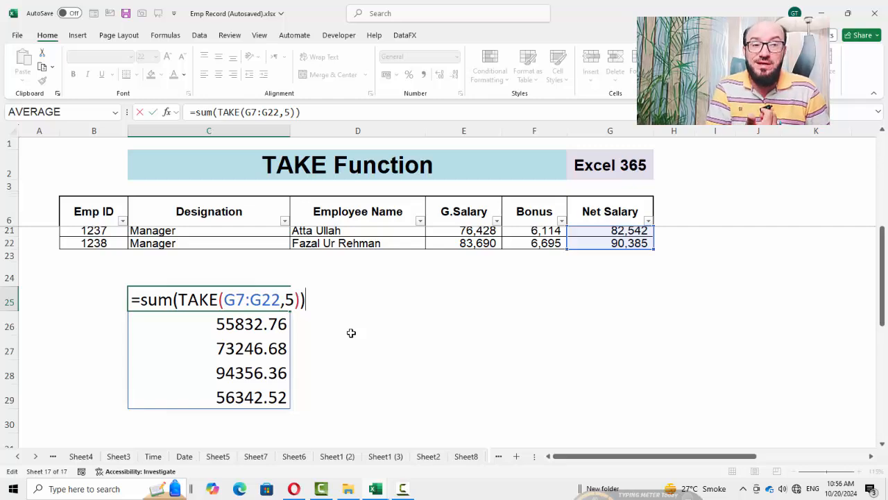
pyautogui.press('Return')
pyautogui.press('Up')
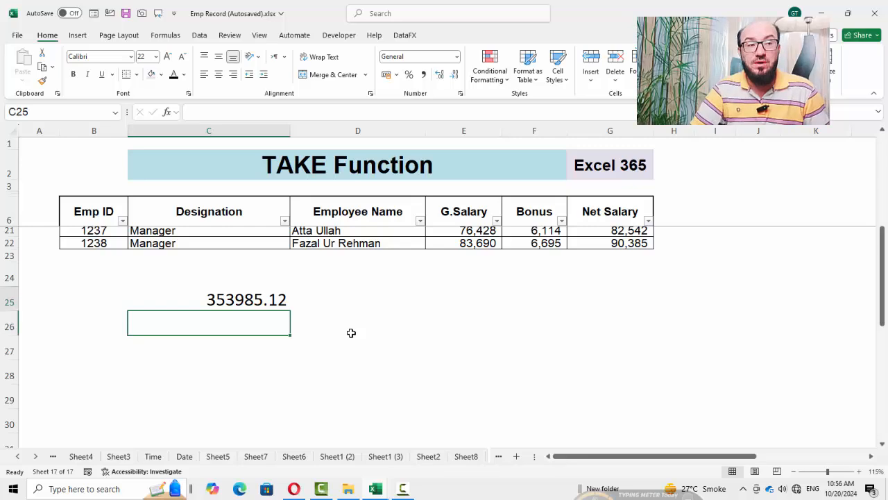
# Move the SUM formula from C25 to G25, beneath the Net Salary column.
pyautogui.scroll(3, 351, 333)
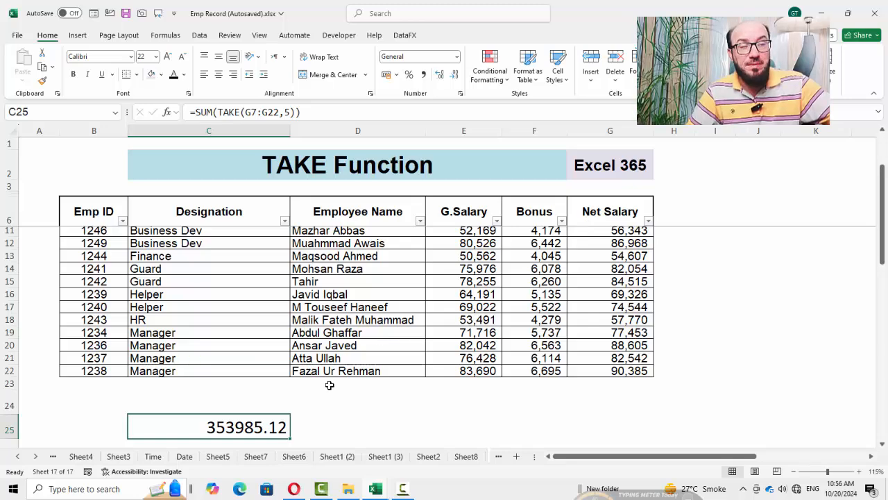
pyautogui.scroll(-2, 330, 385)
pyautogui.hotkey('ctrl', 'c')
pyautogui.press('Right')
pyautogui.press('Right')
pyautogui.press('Right')
pyautogui.press('Right')
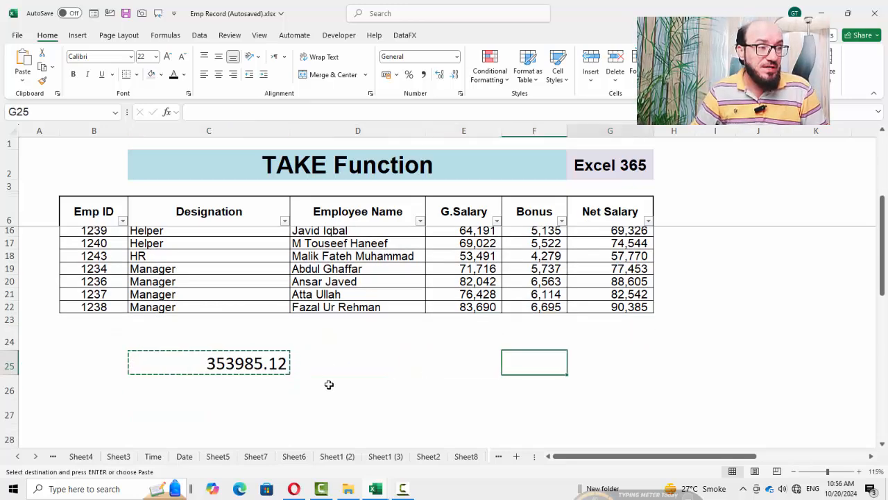
pyautogui.press('Return')
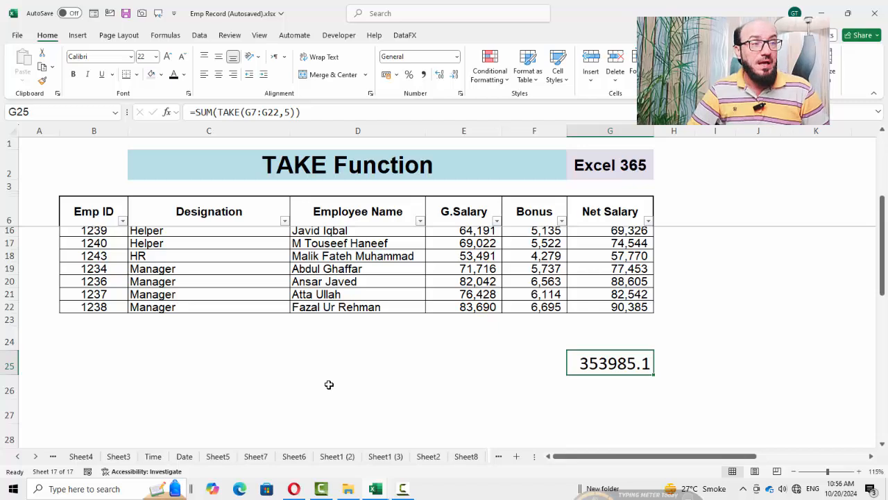
# Enter =TAKE(D7:D22,5) in cell D25 to return the first five employee names.
pyautogui.press('Left')
pyautogui.press('Left')
pyautogui.press('Left')
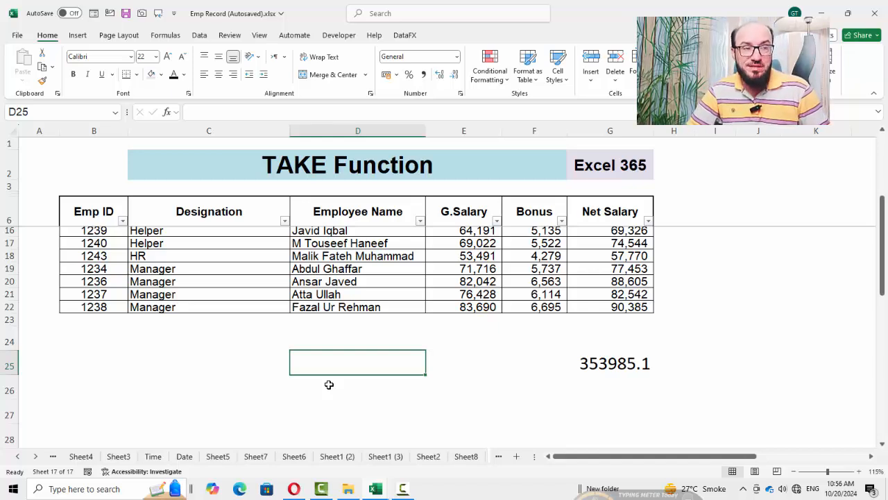
pyautogui.write('=tk')
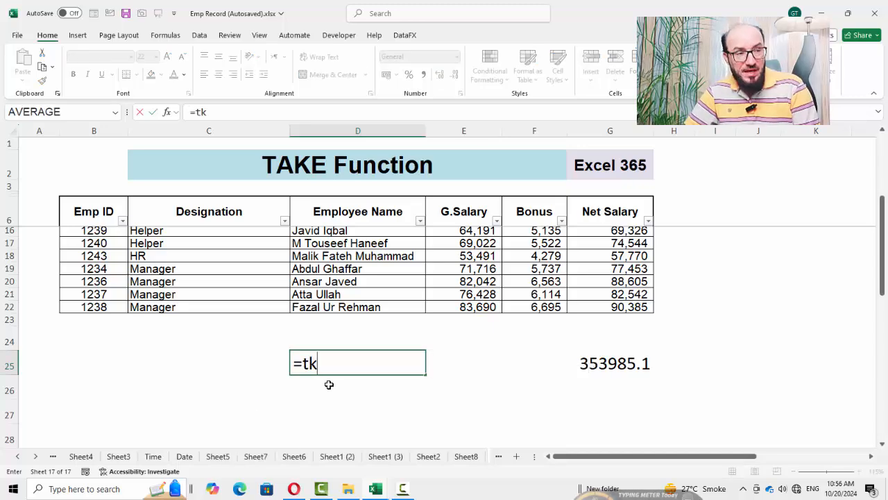
pyautogui.press('BackSpace')
pyautogui.write('ak')
pyautogui.press('Tab')
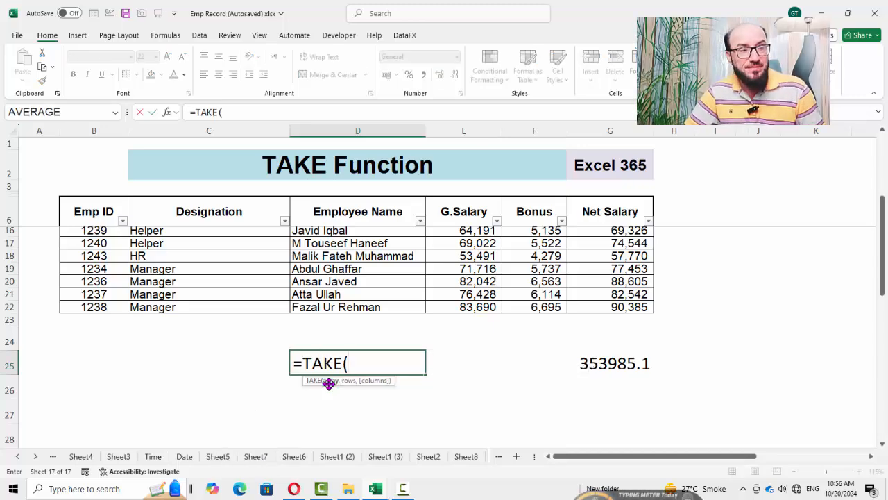
pyautogui.press('Up')
pyautogui.press('Up')
pyautogui.press('Up')
pyautogui.press('Up')
pyautogui.press('Down')
pyautogui.hotkey('ctrl', 'shift', 'Up')
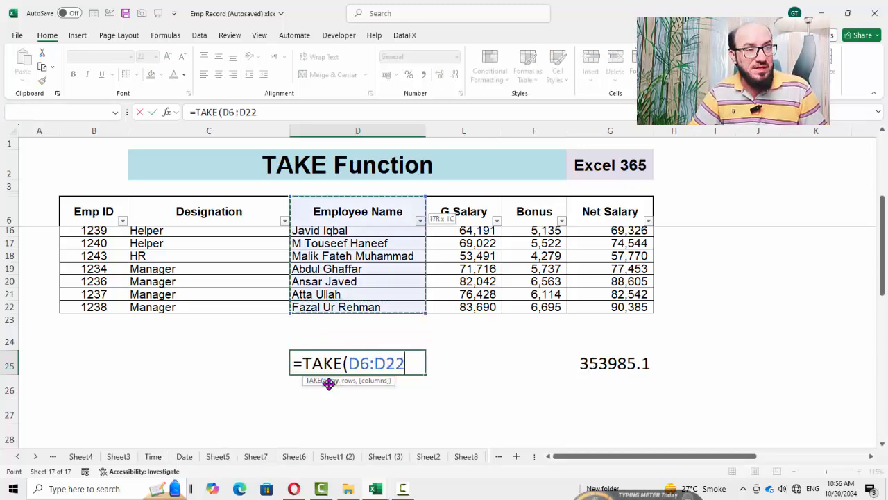
pyautogui.hotkey('shift', 'Down')
pyautogui.write(',')
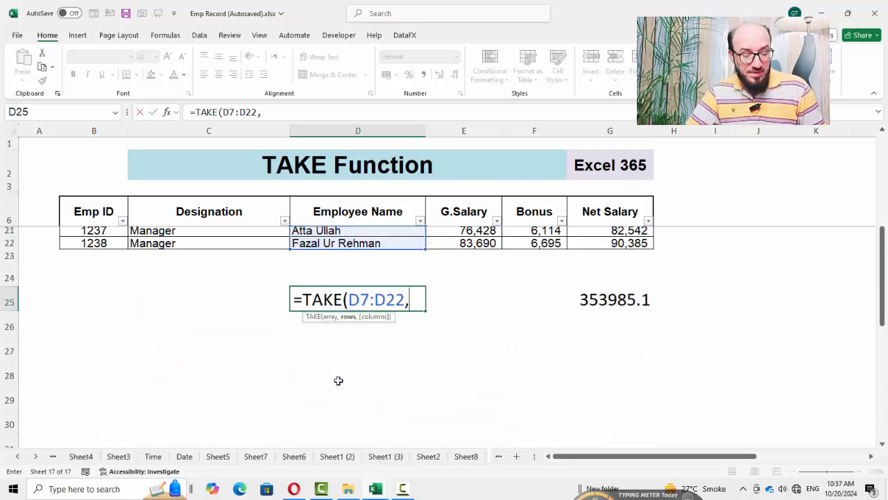
pyautogui.write('5')
pyautogui.press('Return')
pyautogui.press('Up')
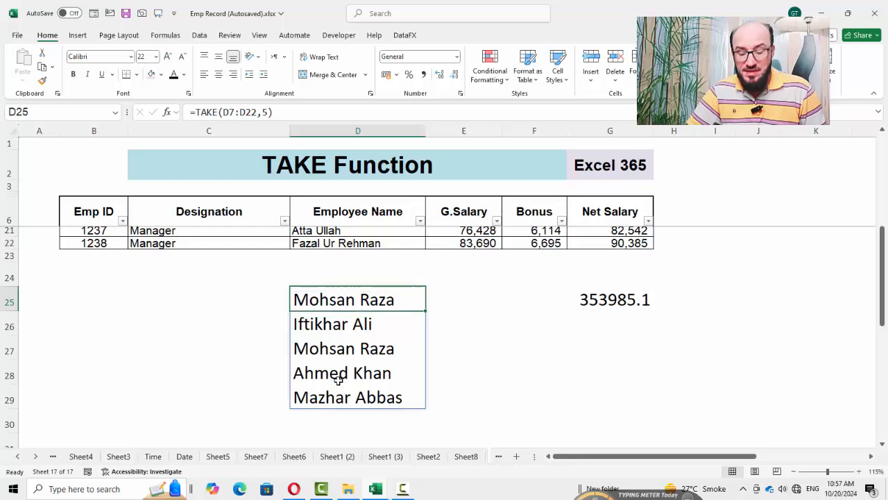
# Wrap the TAKE formula in D25 in COUNTA, making it =COUNTA(TAKE(D7:D22,5)).
pyautogui.press('F2')
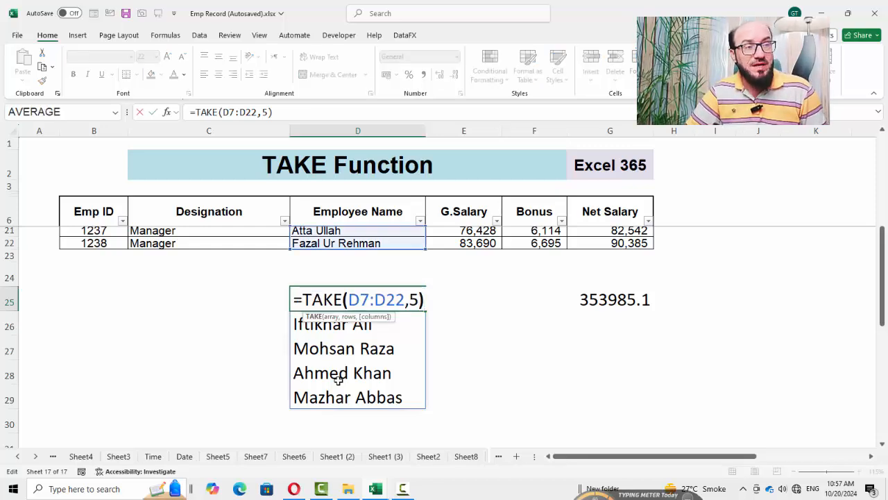
pyautogui.press('Home')
pyautogui.press('Right')
pyautogui.write('c')
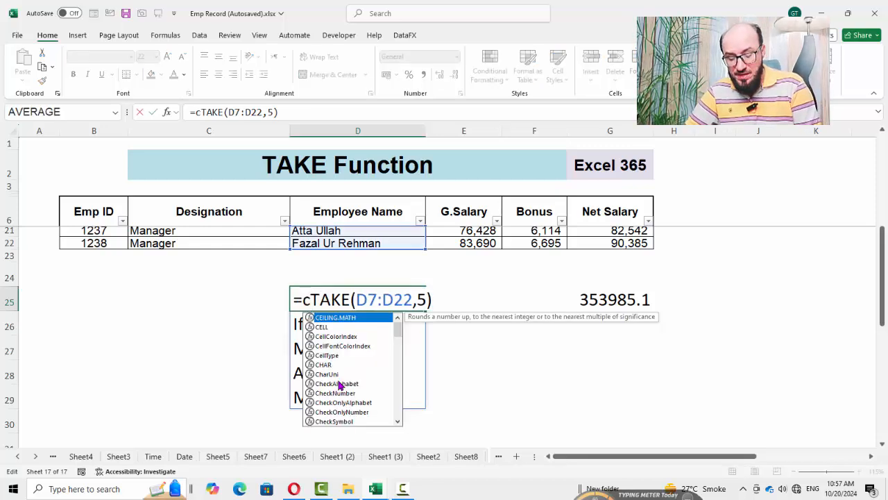
pyautogui.write('ount')
pyautogui.press('Down')
pyautogui.press('Tab')
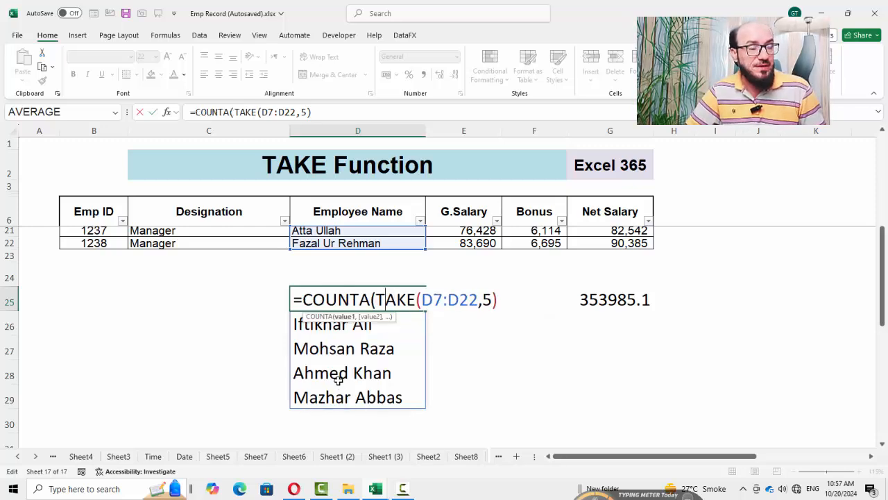
pyautogui.press('Right')
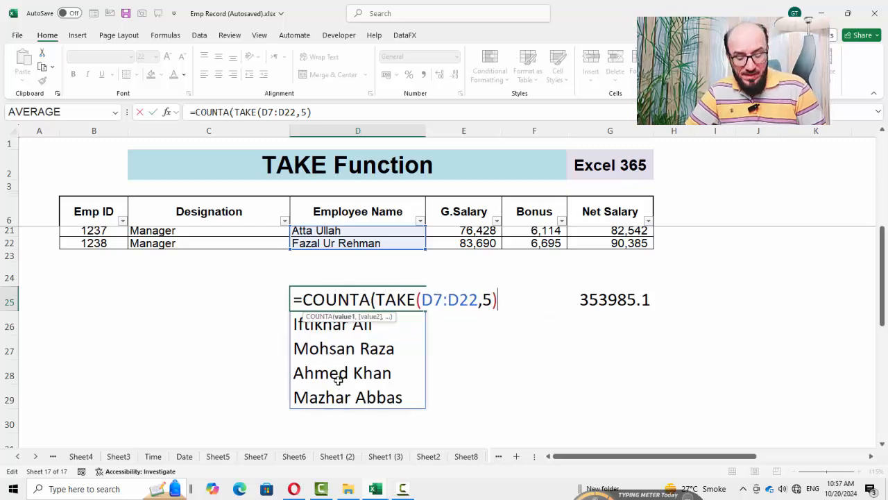
pyautogui.write(')')
pyautogui.press('Return')
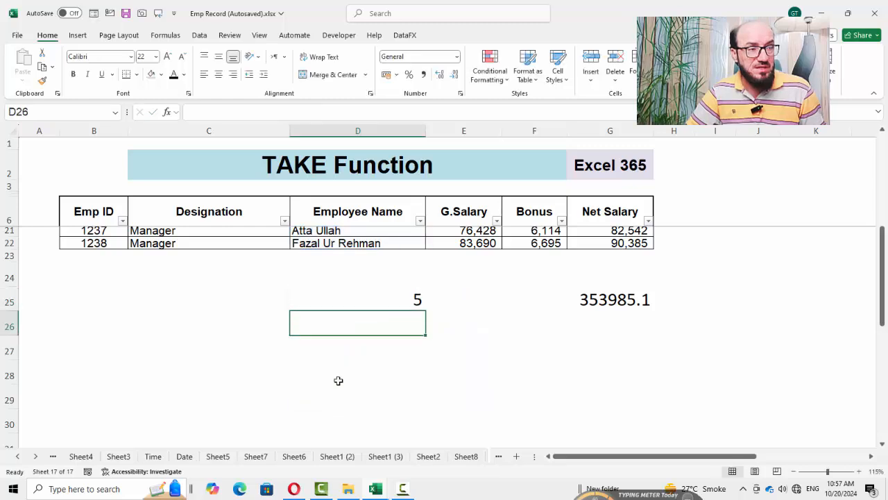
pyautogui.press('Up')
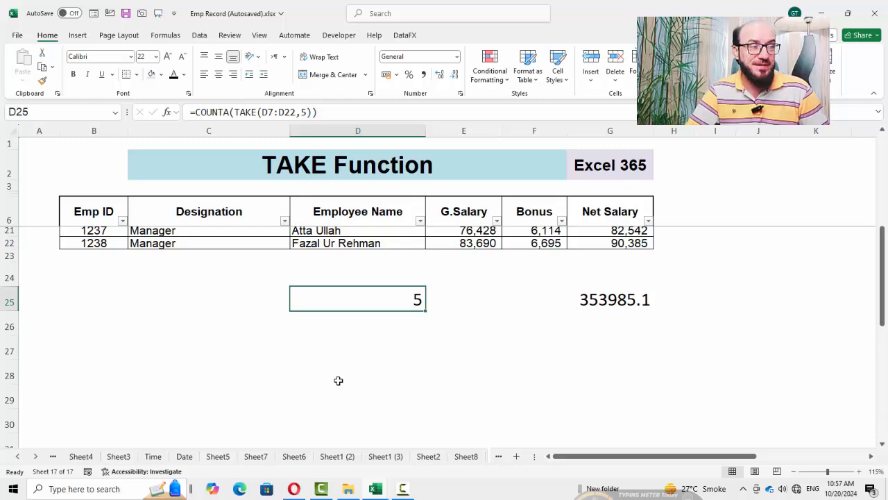
# Examine the values in the Net Salary, Bonus and G.Salary columns of the employee table.
pyautogui.press('Right')
pyautogui.press('Right')
pyautogui.press('Right')
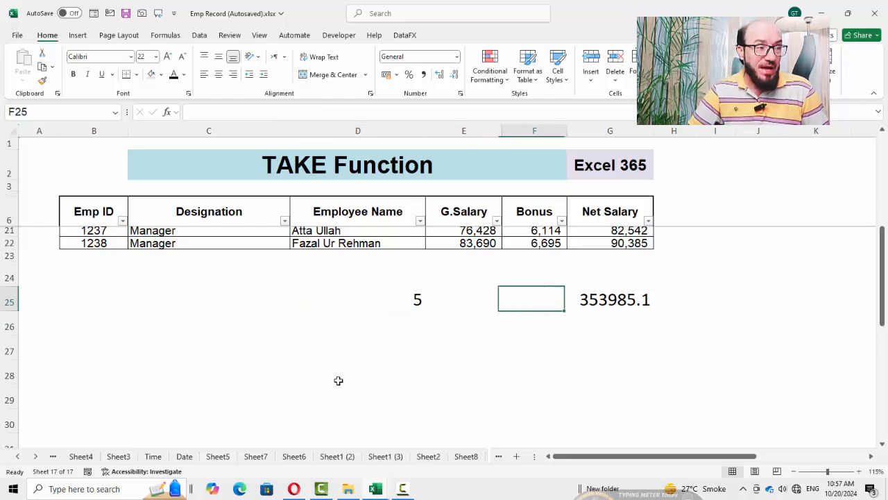
pyautogui.press('Down')
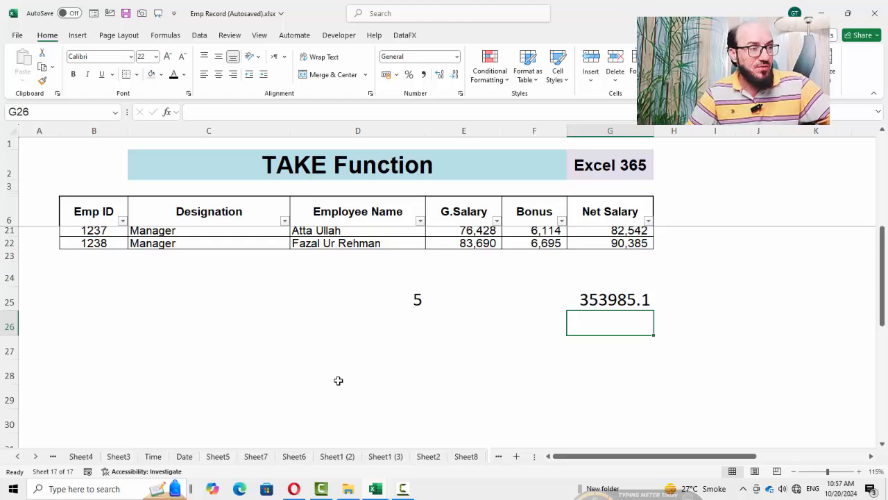
pyautogui.scroll(5, 338, 380)
pyautogui.scroll(-1, 568, 356)
pyautogui.moveTo(597, 308); pyautogui.dragTo(599, 359)
pyautogui.moveTo(542, 312); pyautogui.dragTo(541, 340)
pyautogui.moveTo(478, 307); pyautogui.dragTo(490, 345)
pyautogui.scroll(-3, 528, 351)
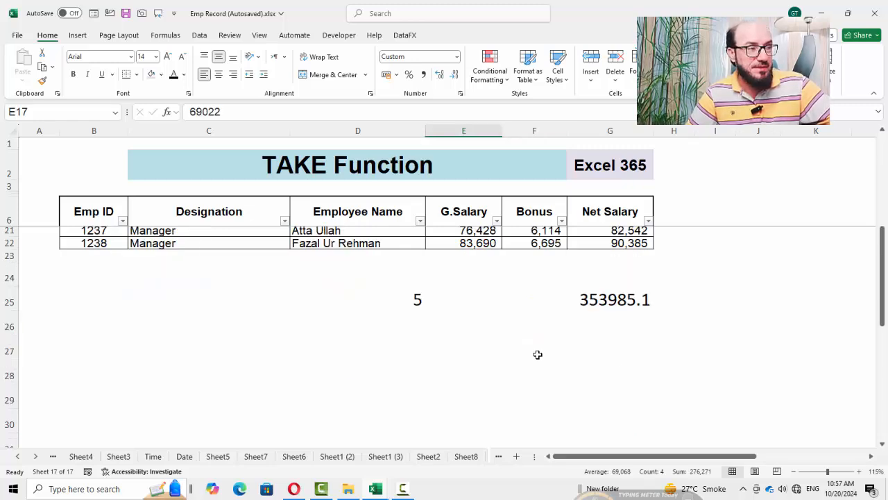
# Write =TAKE(G7:G22,-5) in cell G27 to take the last five Net Salary values.
pyautogui.click(607, 343)
pyautogui.scroll(2, 594, 369)
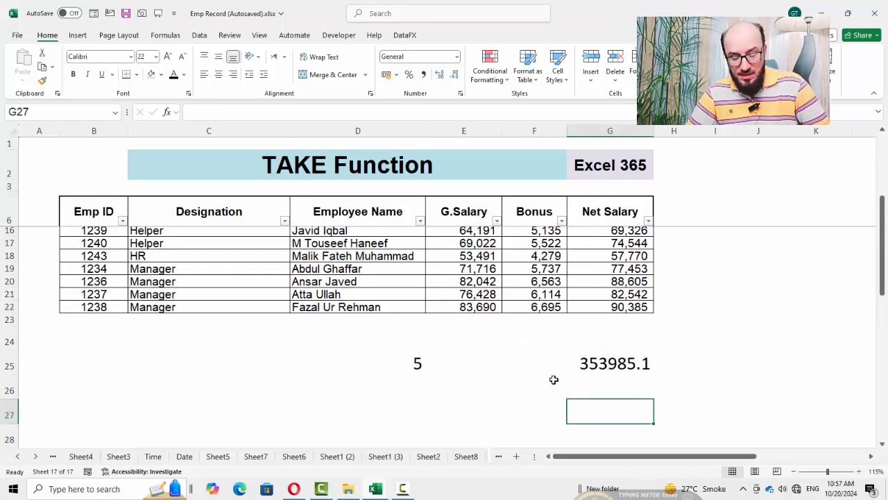
pyautogui.write('=ta')
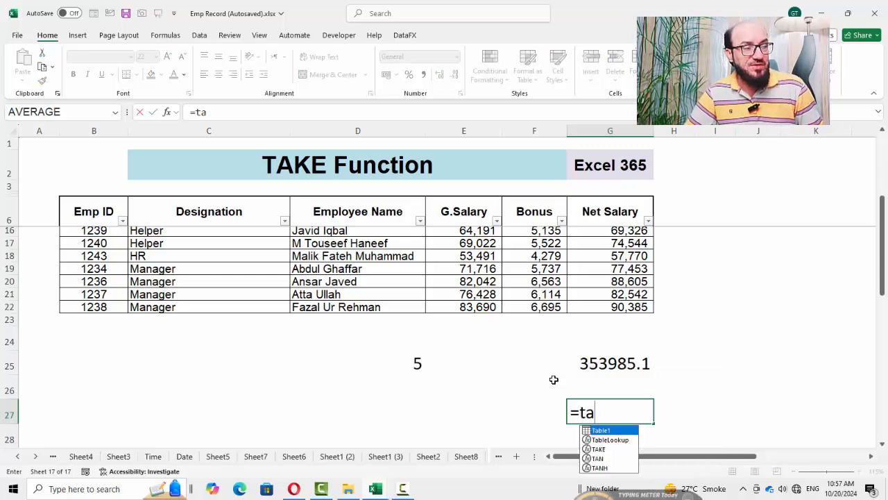
pyautogui.press('Down')
pyautogui.press('Tab')
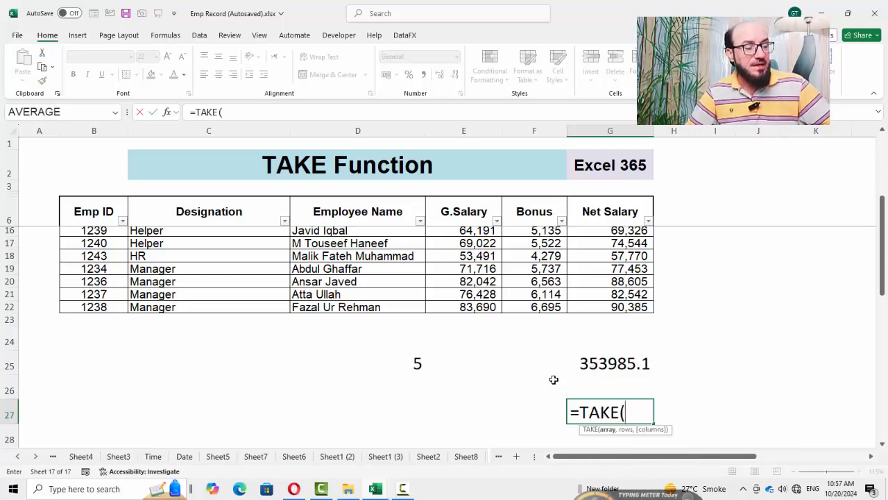
pyautogui.scroll(3, 560, 376)
pyautogui.click(614, 346)
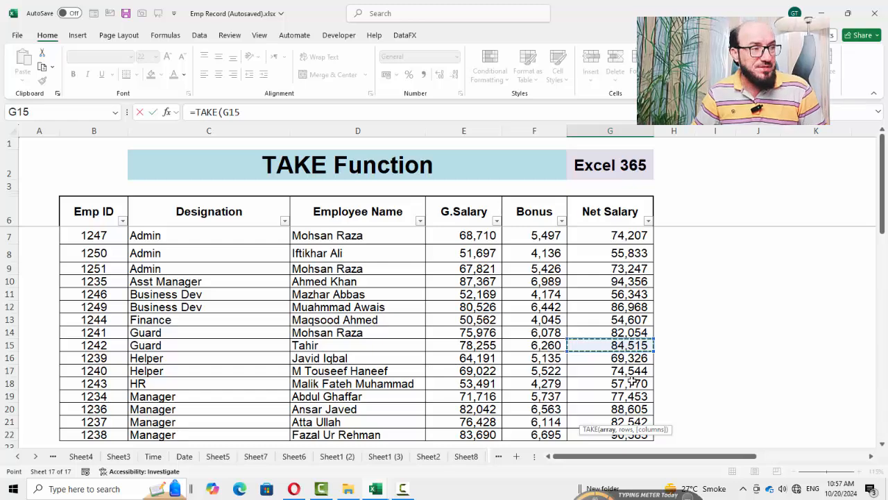
pyautogui.hotkey('ctrl', 'Up')
pyautogui.press('Down')
pyautogui.press('Down')
pyautogui.press('Down')
pyautogui.hotkey('ctrl', 'shift', 'Down')
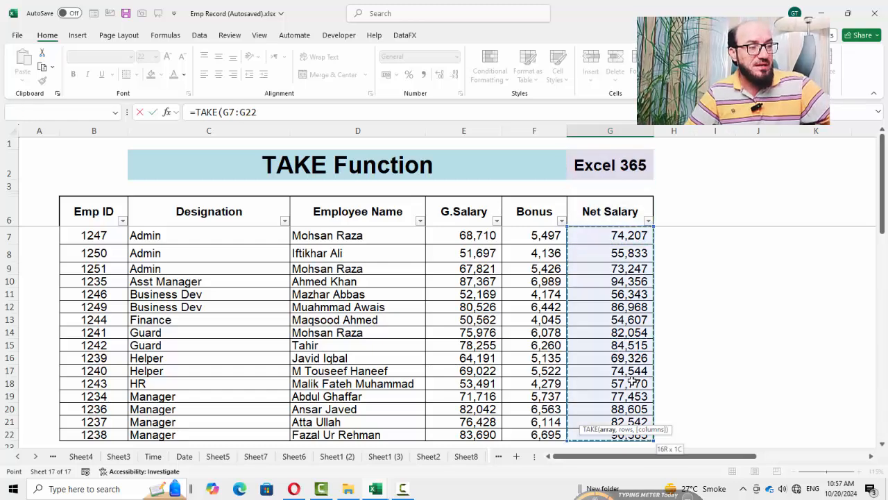
pyautogui.scroll(-4, 610, 371)
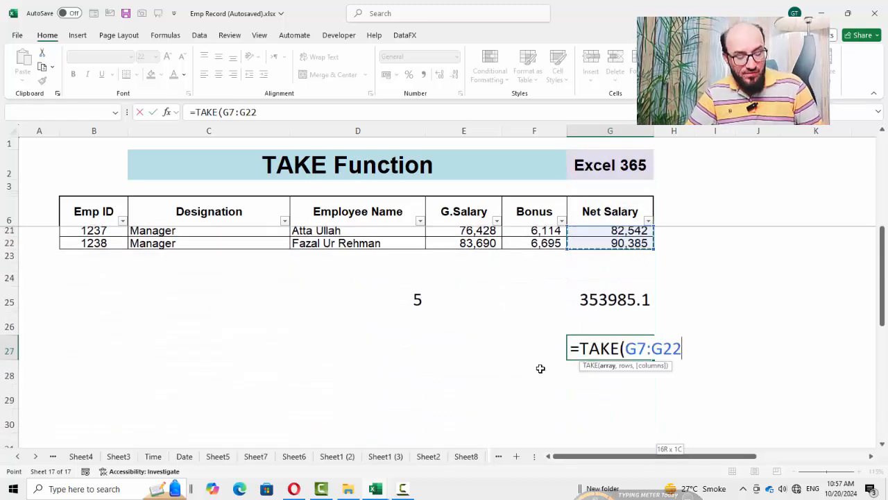
pyautogui.write(',')
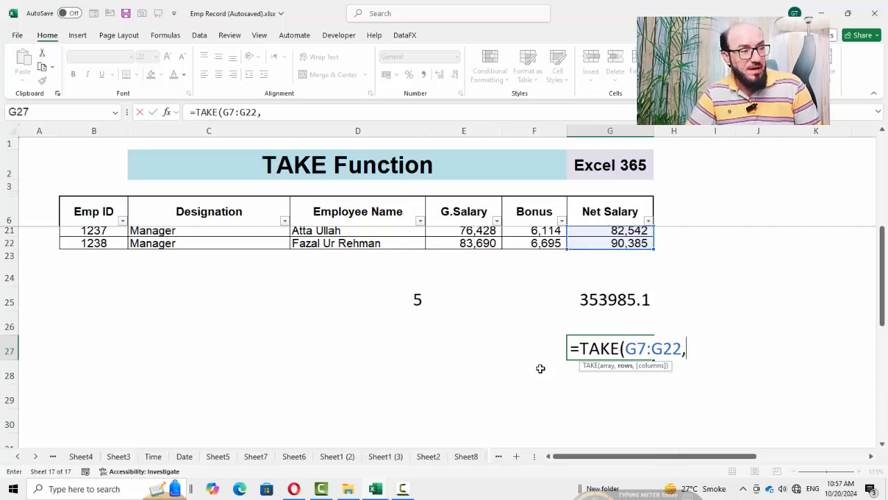
pyautogui.write('-5)')
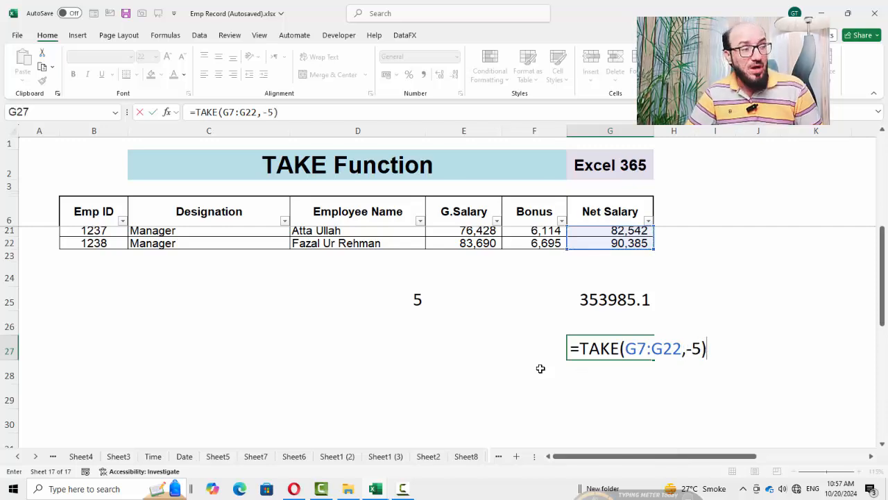
# Wrap the TAKE formula in G27 in AVERAGE, making it =AVERAGE(TAKE(G7:G22,-5)).
pyautogui.press('Left')
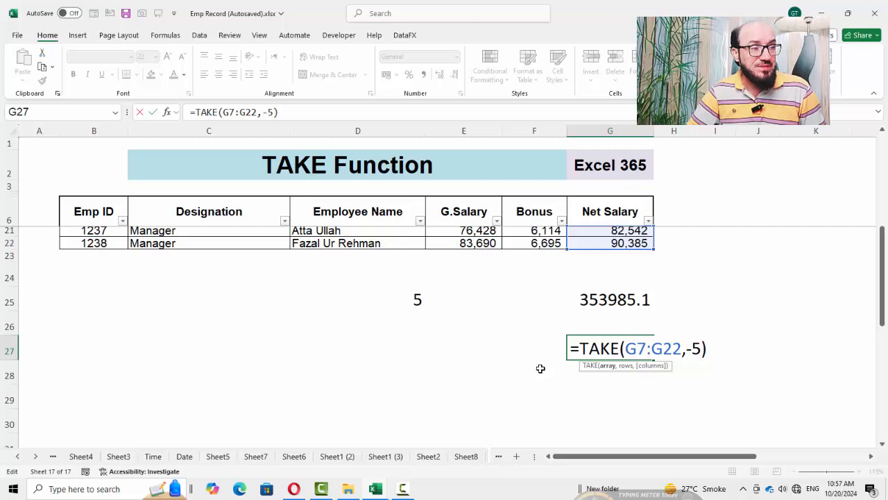
pyautogui.press('Home')
pyautogui.write('su')
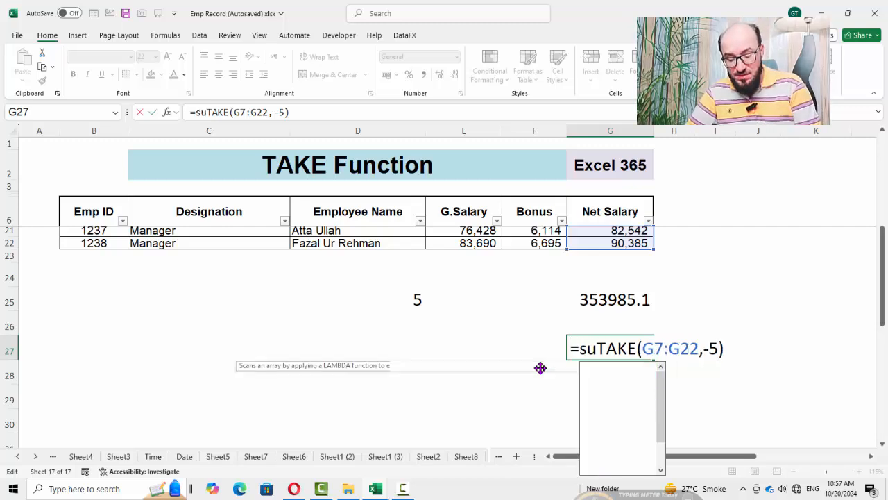
pyautogui.press('BackSpace')
pyautogui.press('BackSpace')
pyautogui.write('ave')
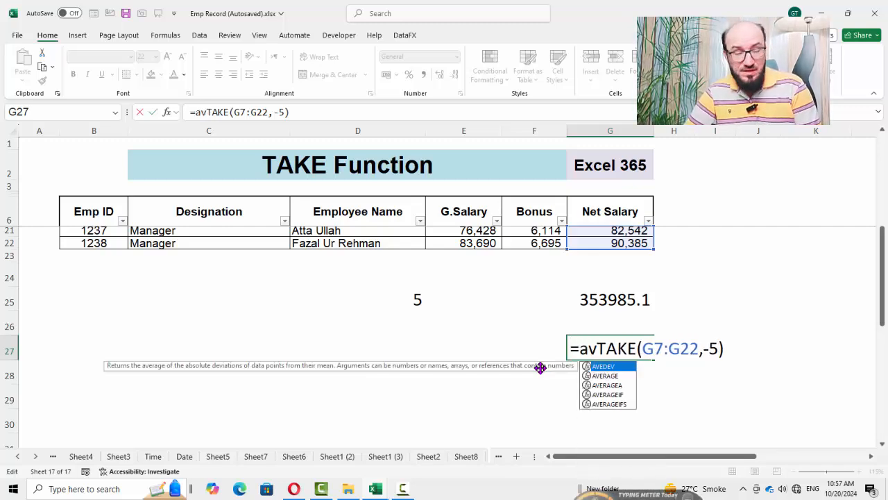
pyautogui.press('Tab')
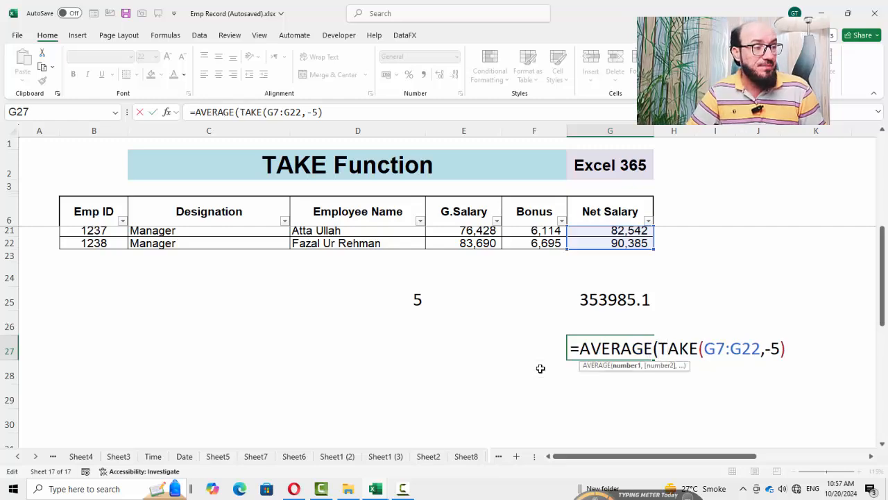
pyautogui.press('Right')
pyautogui.press('Right')
pyautogui.press('Right')
pyautogui.press('Right')
pyautogui.press('Right')
pyautogui.press('Right')
pyautogui.press('Right')
pyautogui.press('Right')
pyautogui.press('Right')
pyautogui.press('Right')
pyautogui.press('Right')
pyautogui.press('Right')
pyautogui.press('Right')
pyautogui.press('Right')
pyautogui.press('Right')
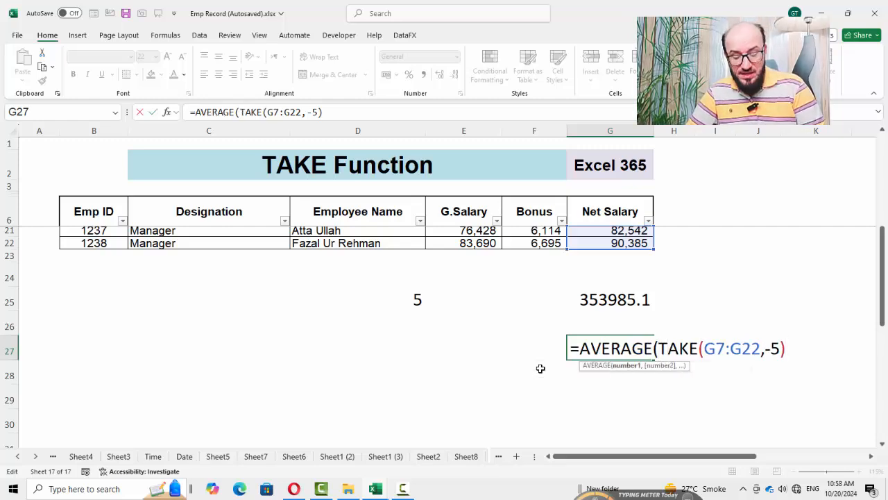
pyautogui.write(')')
pyautogui.press('Return')
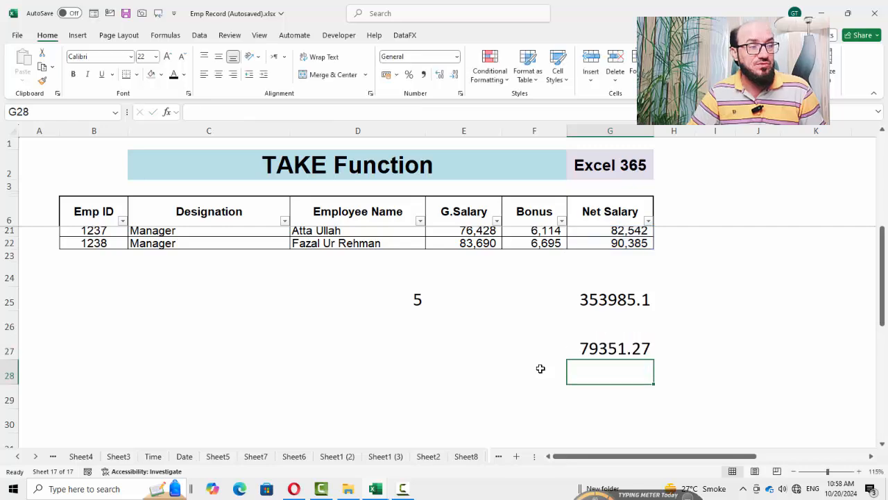
# Check the average of the last five Net Salary values, G18:G22, against the result in G27.
pyautogui.press('Up')
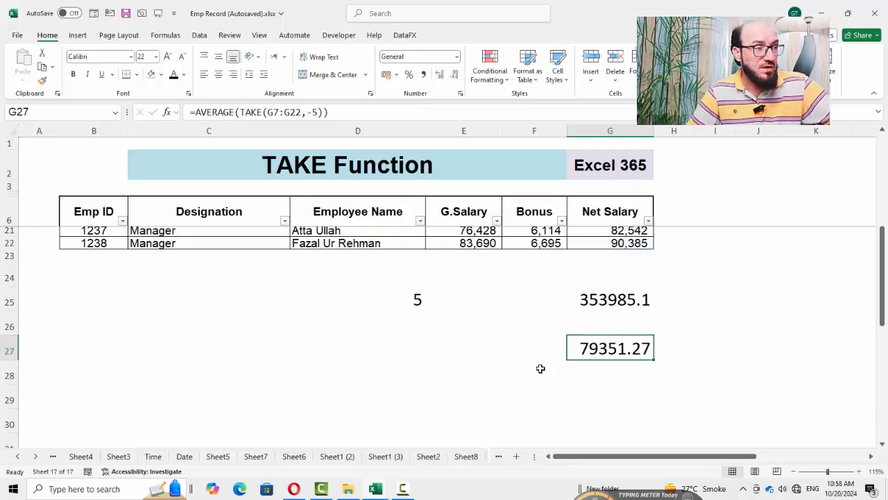
pyautogui.scroll(2, 541, 369)
pyautogui.click(600, 255)
pyautogui.moveTo(600, 255); pyautogui.dragTo(600, 304)
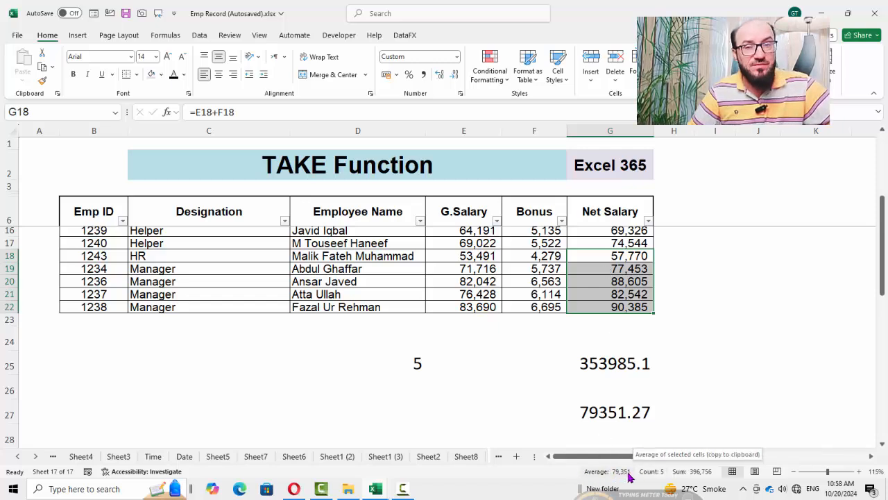
pyautogui.click(614, 412)
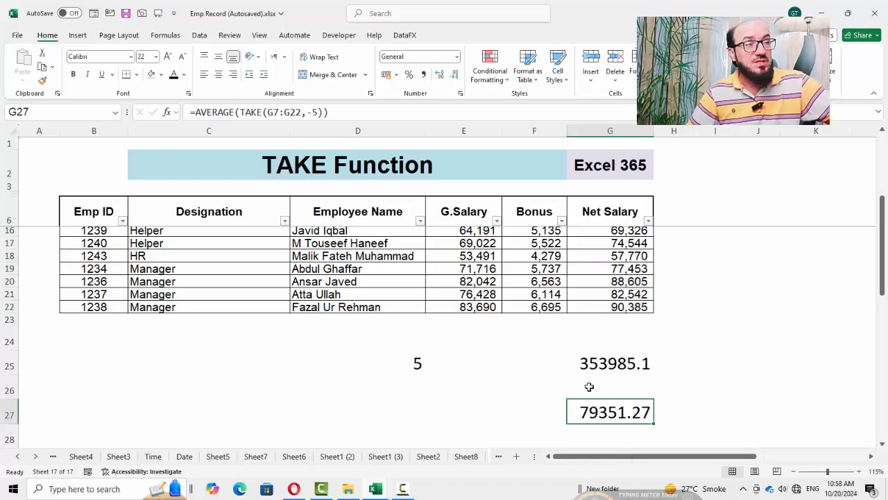
# Review the SUM formula in G25 and the COUNTA formula in D25.
pyautogui.click(590, 360)
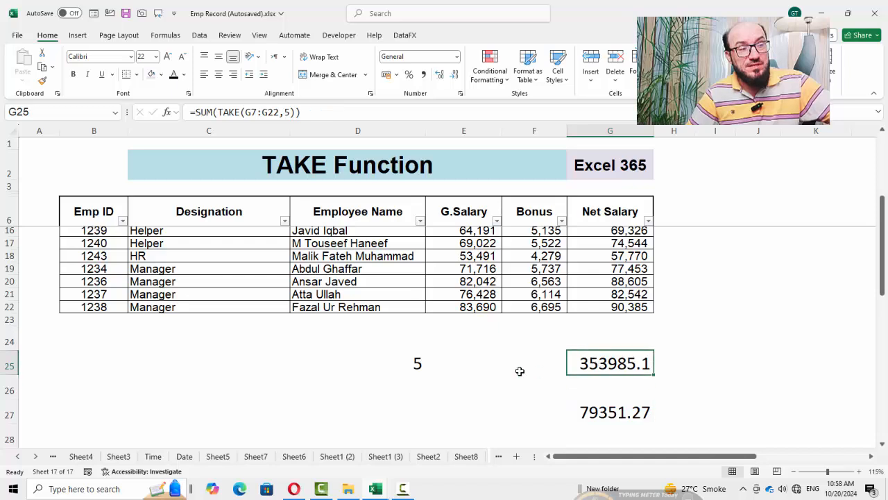
pyautogui.click(410, 364)
pyautogui.click(590, 369)
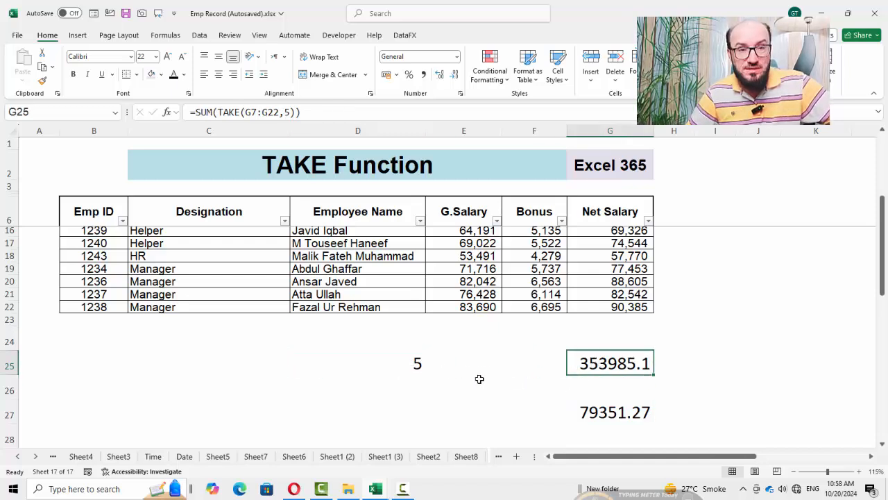
pyautogui.click(217, 377)
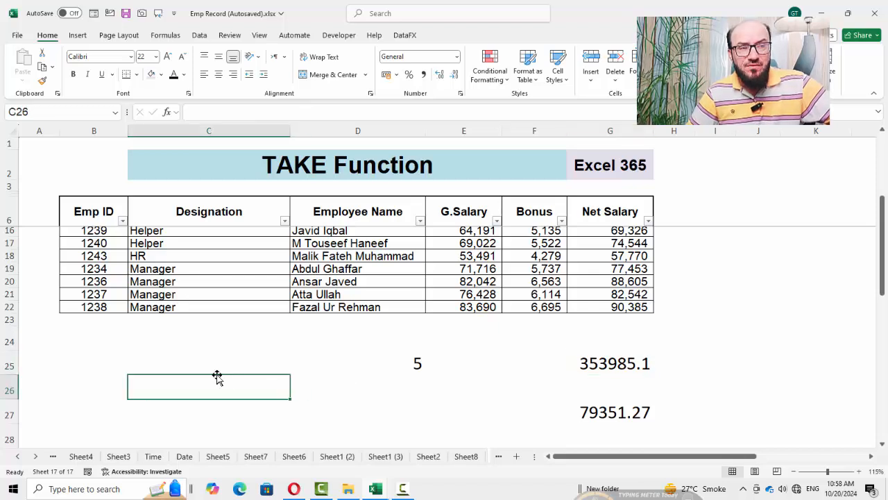
pyautogui.click(217, 366)
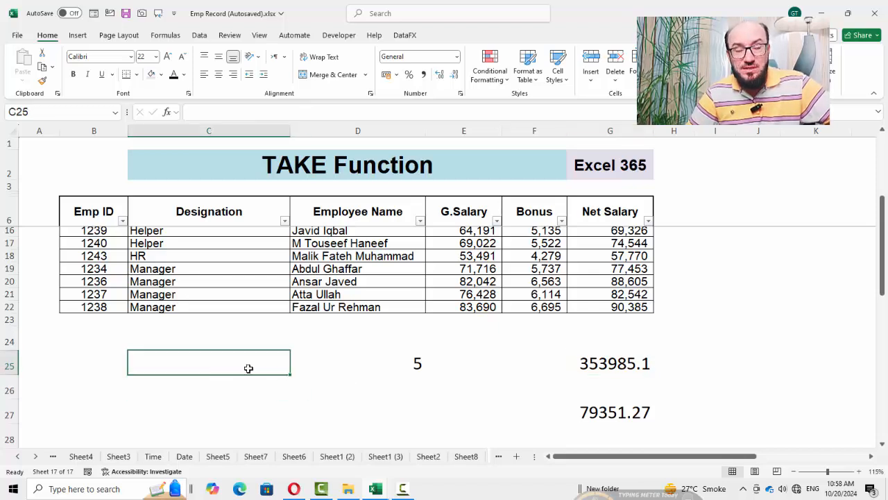
pyautogui.write('=fil')
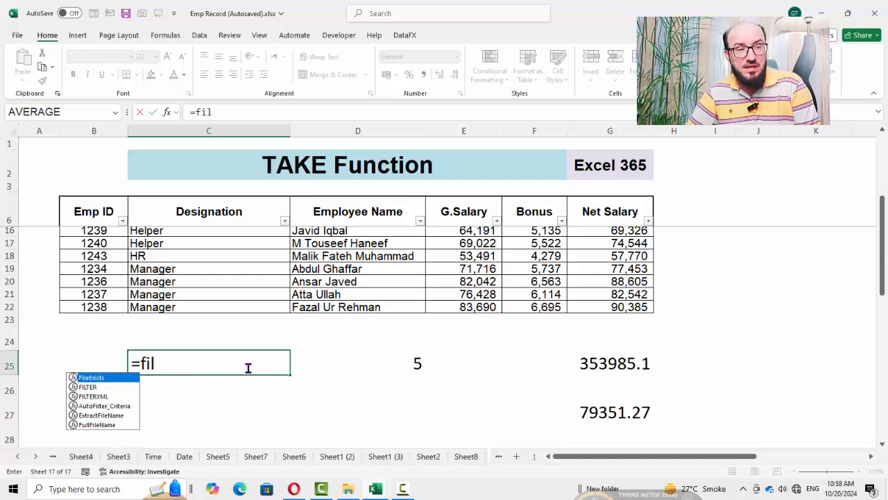
pyautogui.press('Down')
pyautogui.press('Tab')
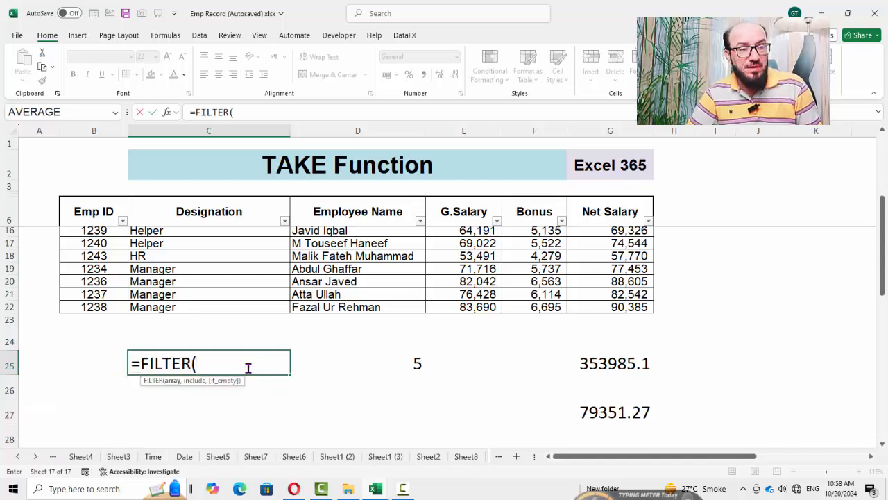
pyautogui.press('Escape')
# Clear the COUNTA, SUM and AVERAGE example formulas from the range D25:G27.
pyautogui.press('Right')
pyautogui.press('Right')
pyautogui.press('Up')
pyautogui.press('Down')
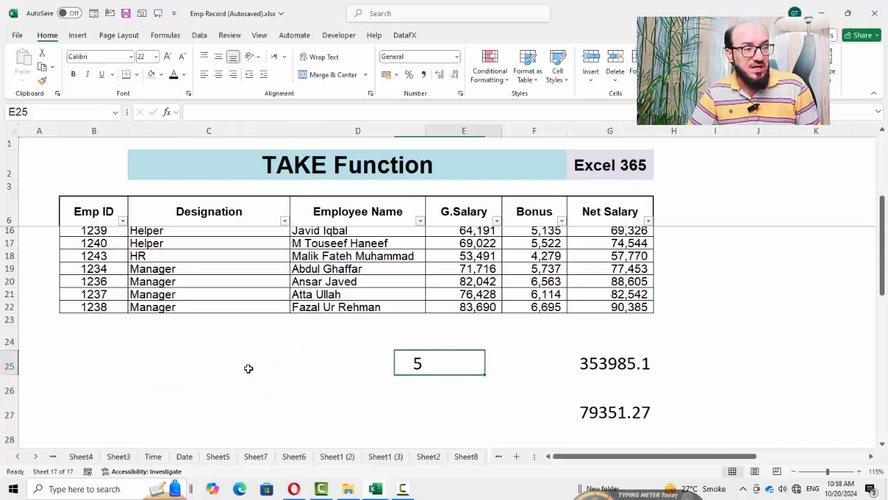
pyautogui.press('Right')
pyautogui.press('Down')
pyautogui.press('Up')
pyautogui.press('Left')
pyautogui.press('Left')
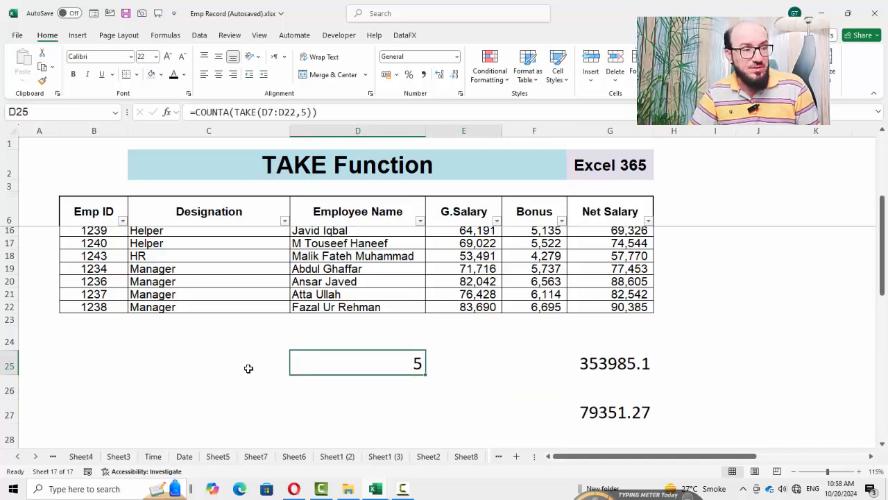
pyautogui.hotkey('shift', 'Right')
pyautogui.hotkey('shift', 'Right')
pyautogui.hotkey('shift', 'Right')
pyautogui.hotkey('shift', 'Down')
pyautogui.hotkey('shift', 'Down')
pyautogui.press('Delete')
# Start a FILTER formula in cell B25 with the whole employee table, B6:G22, as its array.
pyautogui.press('Left')
pyautogui.press('Left')
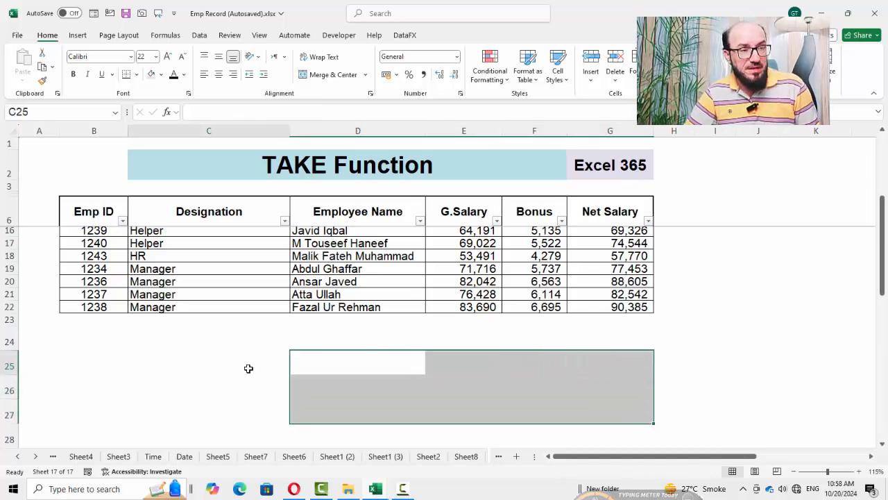
pyautogui.press('Right')
pyautogui.press('Left')
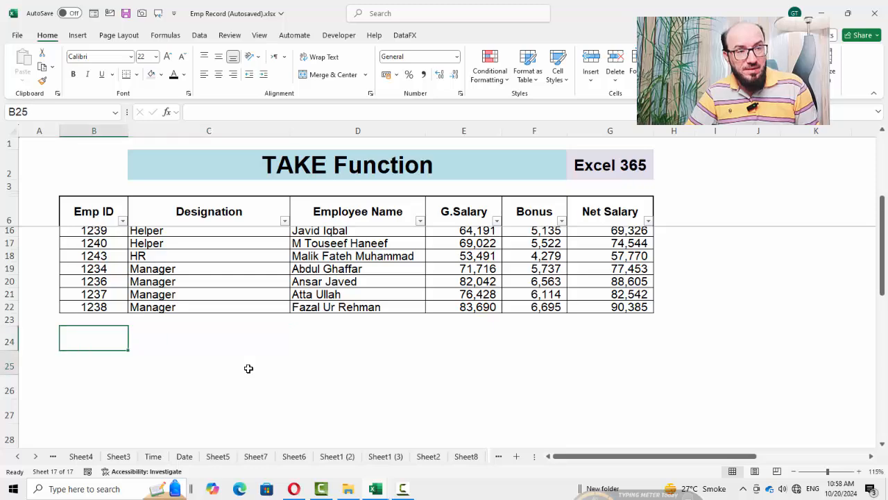
pyautogui.press('Down')
pyautogui.write('=FIL')
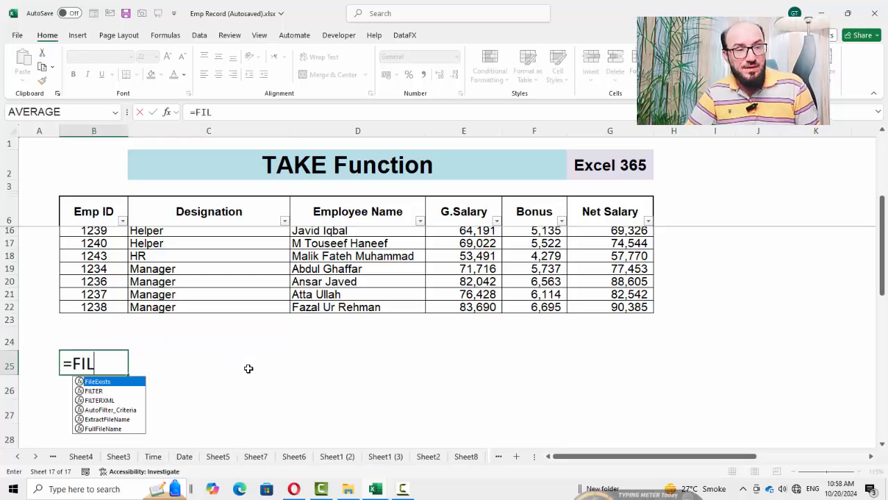
pyautogui.press('Tab')
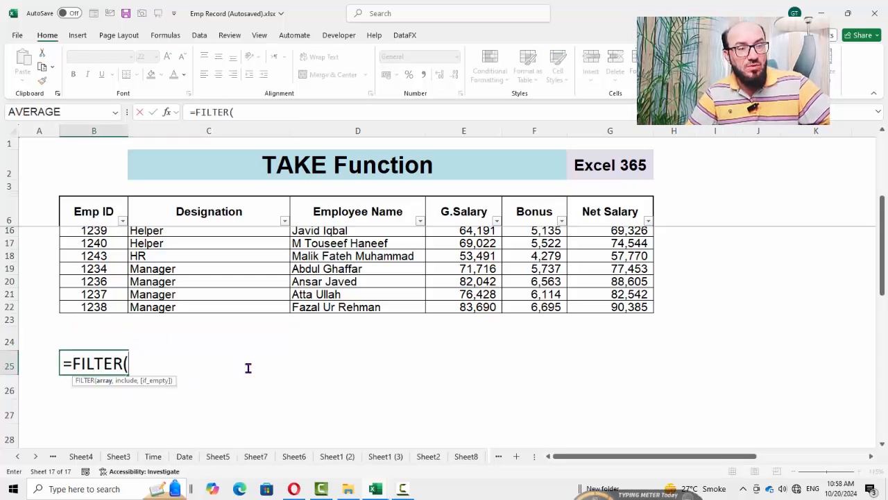
pyautogui.scroll(3, 248, 368)
pyautogui.click(114, 236)
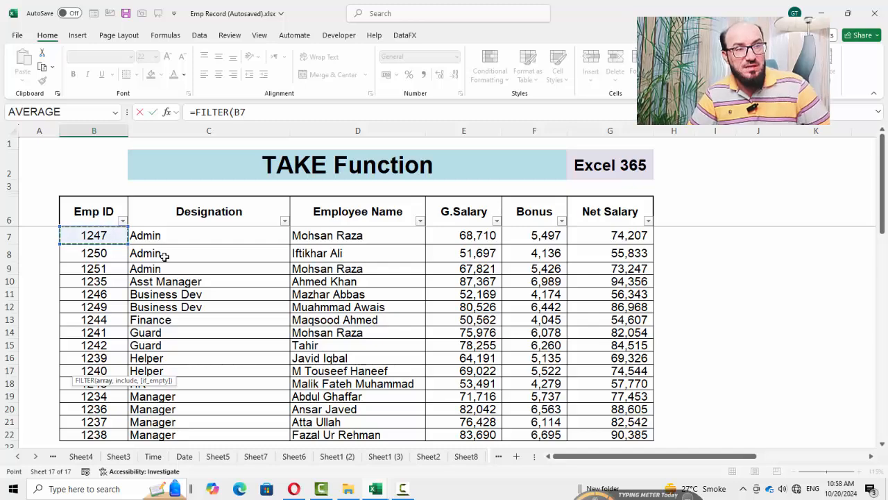
pyautogui.press('Up')
pyautogui.hotkey('ctrl', 'shift', 'Right')
pyautogui.hotkey('ctrl', 'shift', 'Down')
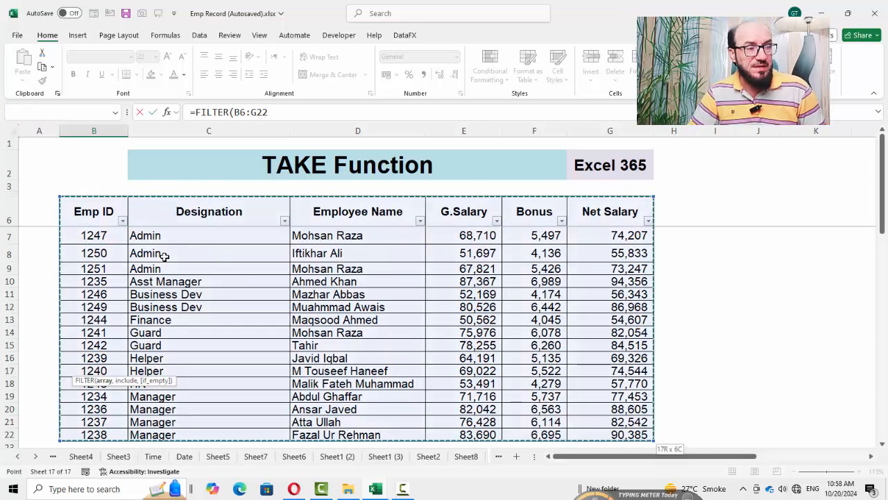
pyautogui.scroll(-5, 168, 264)
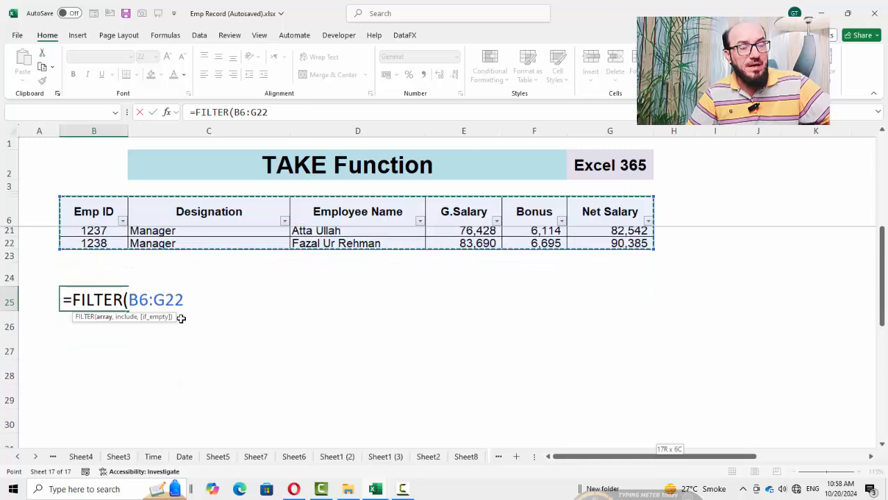
pyautogui.scroll(2, 265, 355)
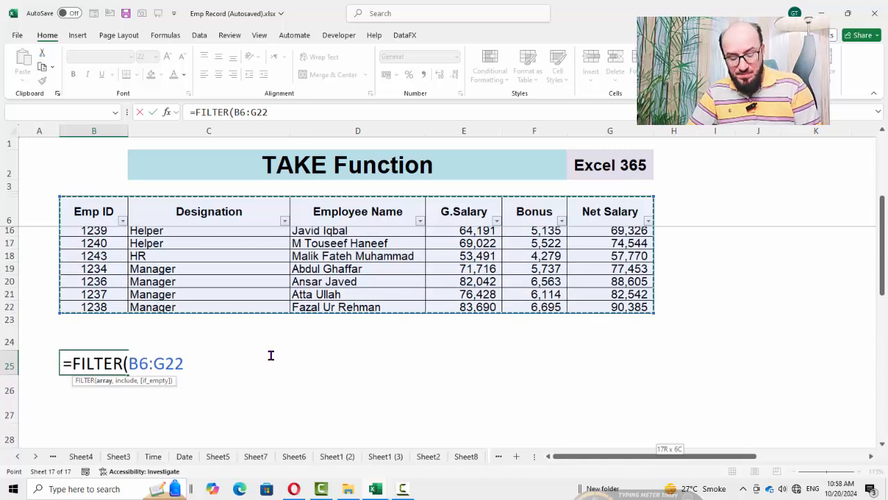
pyautogui.write(',')
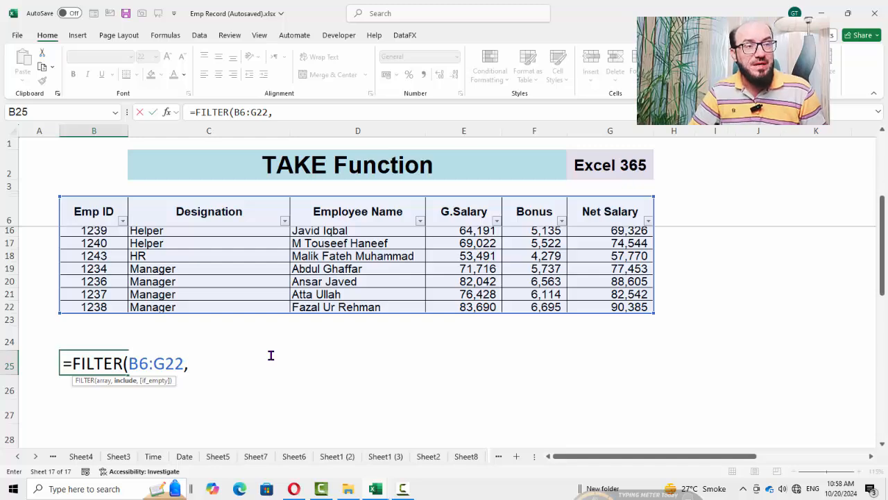
# Set the Designation values, C7:C22, as the include range of the FILTER formula.
pyautogui.press('Up')
pyautogui.press('Up')
pyautogui.press('Up')
pyautogui.press('Up')
pyautogui.hotkey('ctrl', 'Up')
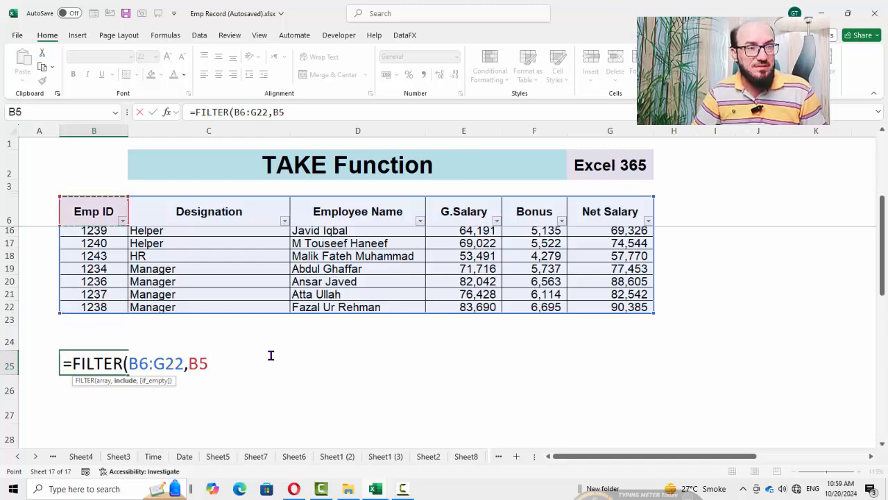
pyautogui.press('Down')
pyautogui.press('Down')
pyautogui.press('Down')
pyautogui.press('Up')
pyautogui.press('Up')
pyautogui.press('Right')
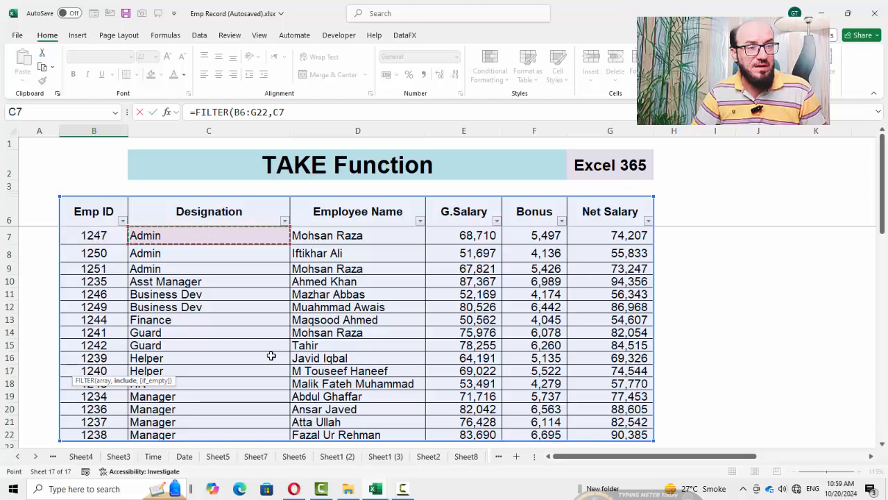
pyautogui.hotkey('ctrl', 'shift', 'Down')
pyautogui.scroll(-3, 272, 355)
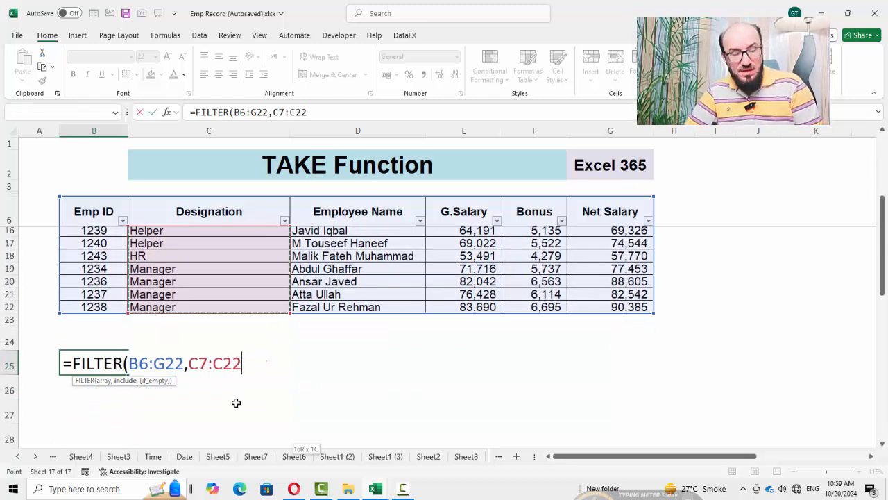
# Complete the FILTER condition by comparing the range with cell C24, and enter the formula.
pyautogui.write('=')
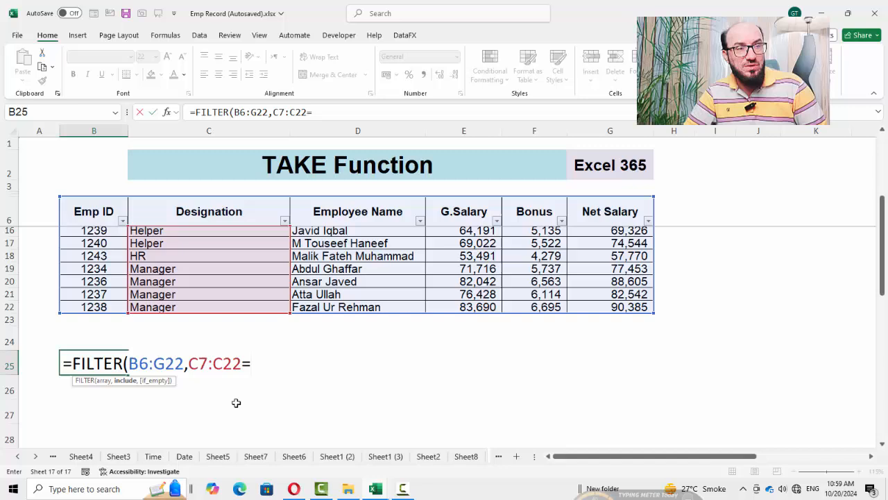
pyautogui.click(192, 339)
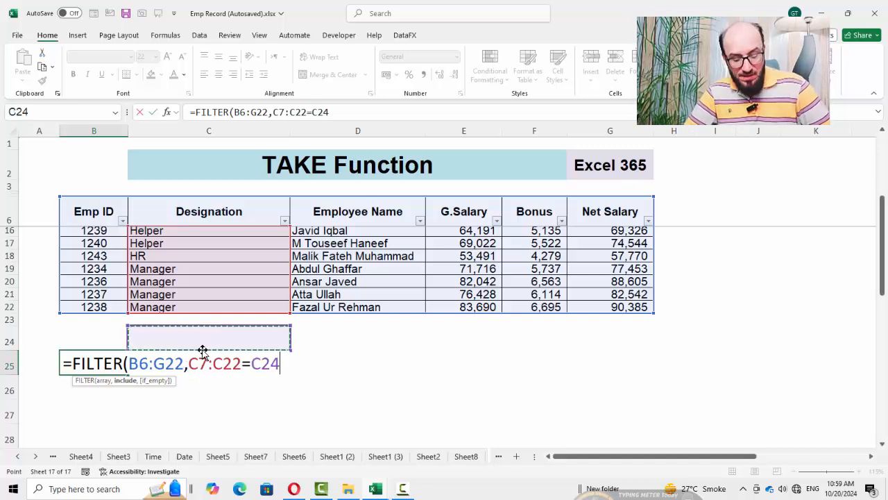
pyautogui.write(')')
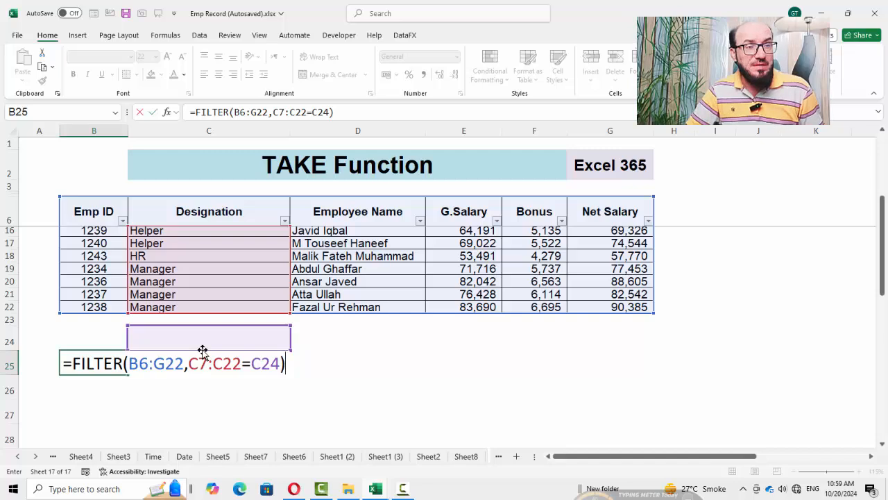
pyautogui.press('Return')
# Enter MANAGER in cell C24 as the filter criterion.
pyautogui.click(203, 347)
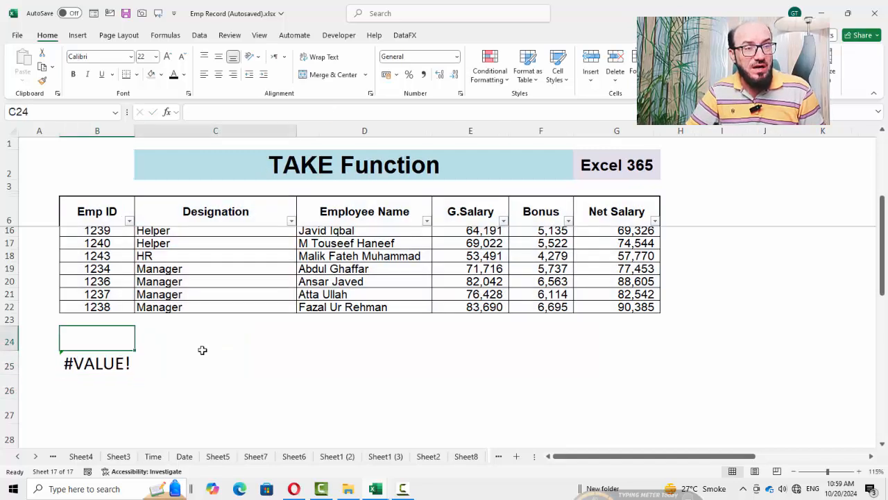
pyautogui.write('M')
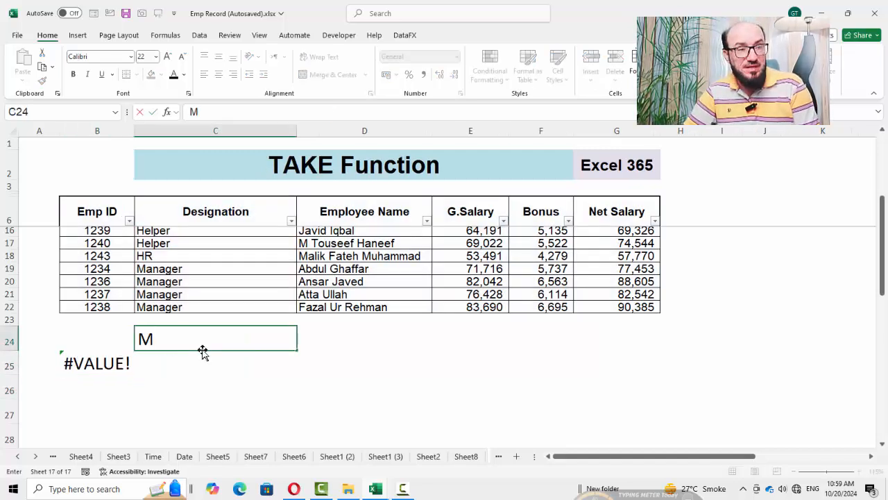
pyautogui.write('ANAGER')
pyautogui.hotkey('ctrl', 'Return')
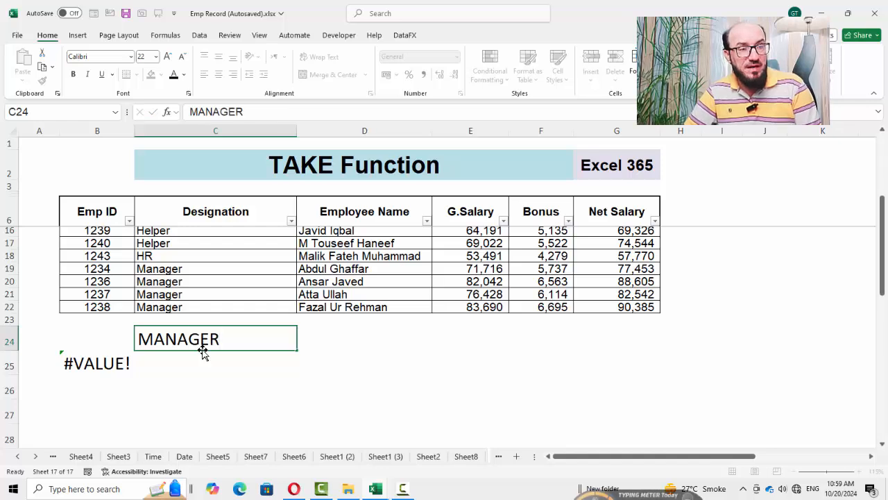
# Correct the include range of the FILTER formula in B25 to C6:C22 so it matches the array's rows.
pyautogui.press('Up')
pyautogui.press('F2')
pyautogui.press('Return')
pyautogui.press('Left')
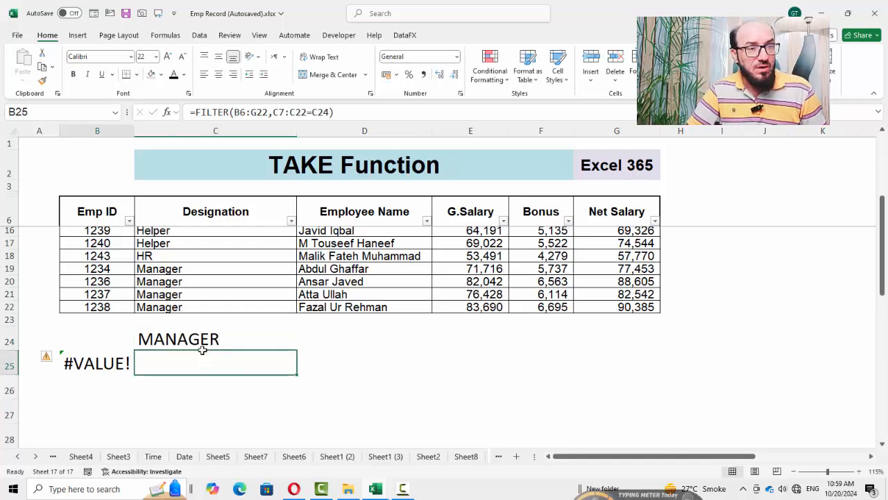
pyautogui.press('F2')
pyautogui.press('Left')
pyautogui.press('Left')
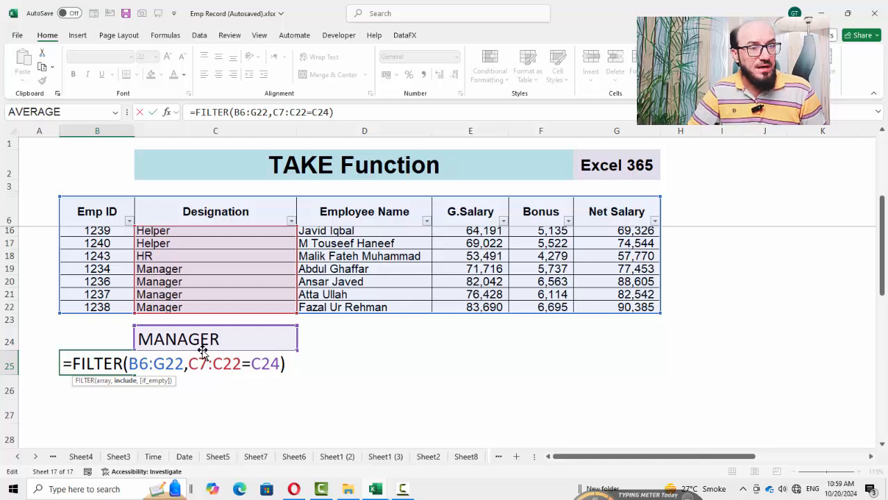
pyautogui.press('Left')
pyautogui.press('Left')
pyautogui.press('Right')
pyautogui.press('Right')
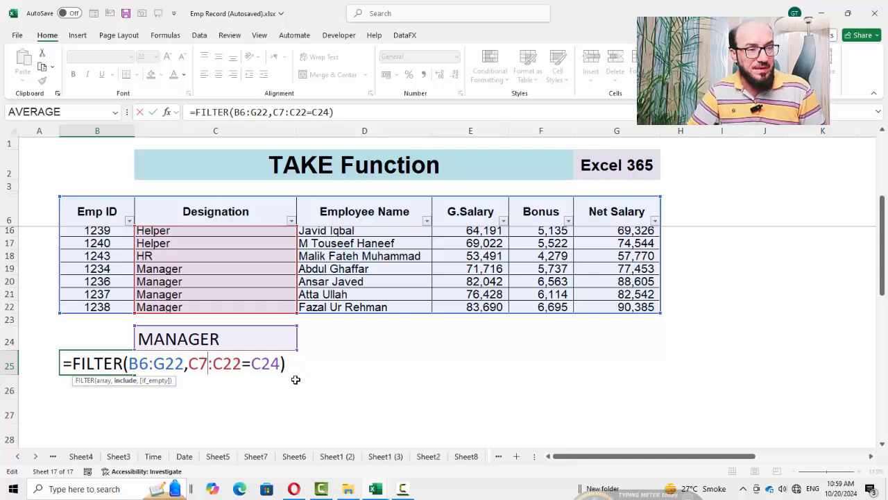
pyautogui.press('BackSpace')
pyautogui.write('6')
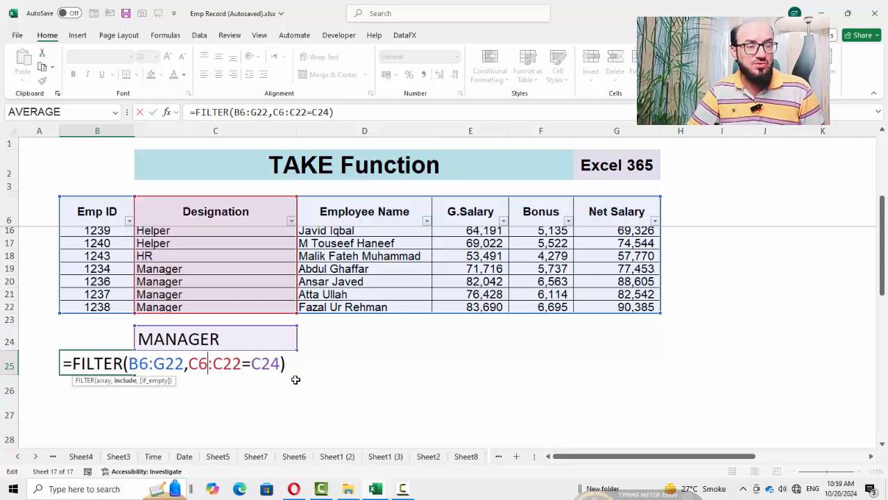
pyautogui.press('Return')
pyautogui.press('Up')
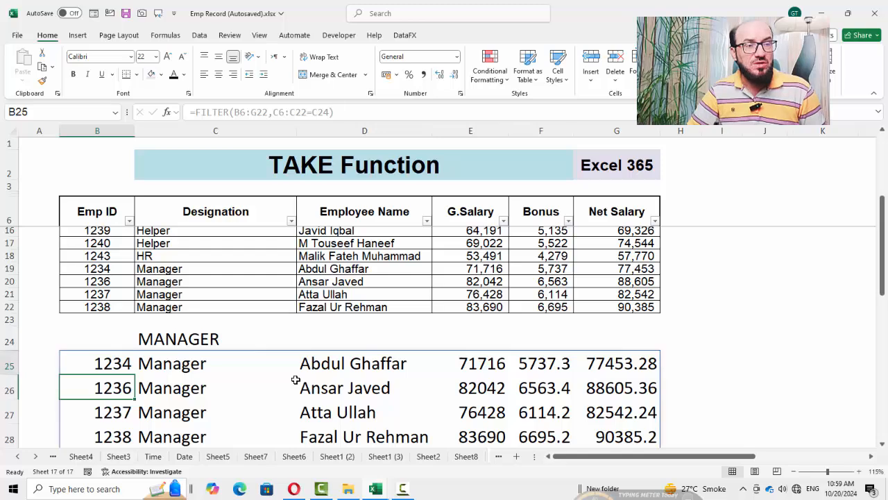
pyautogui.scroll(-2, 249, 373)
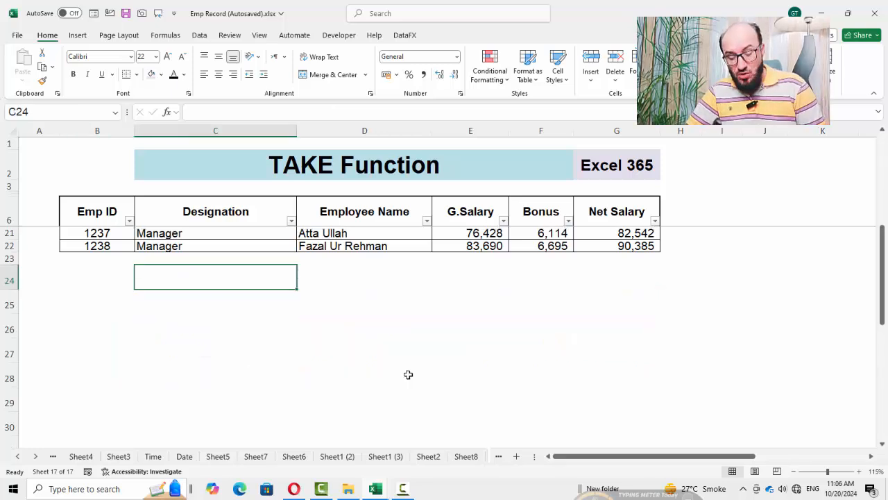
# Examine the Employee Name and Net Salary columns of the salary table.
pyautogui.write('=')
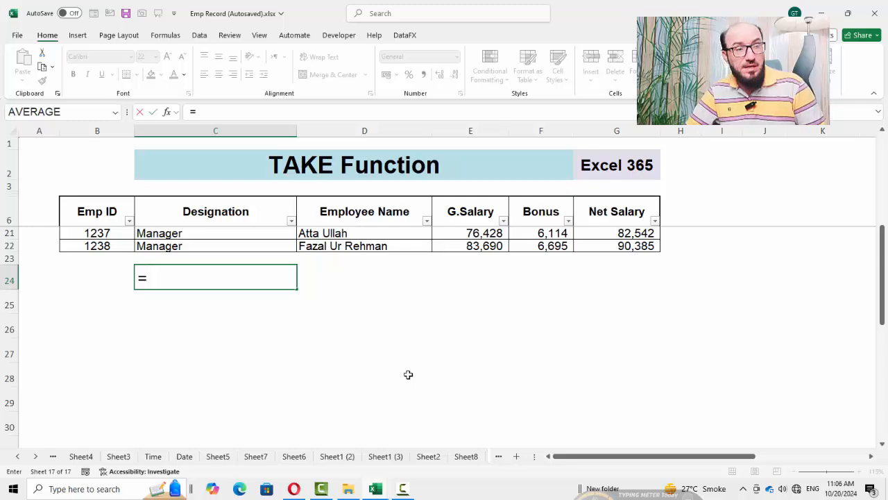
pyautogui.press('Escape')
pyautogui.scroll(5, 408, 375)
pyautogui.moveTo(337, 236); pyautogui.dragTo(349, 411)
pyautogui.scroll(2, 375, 399)
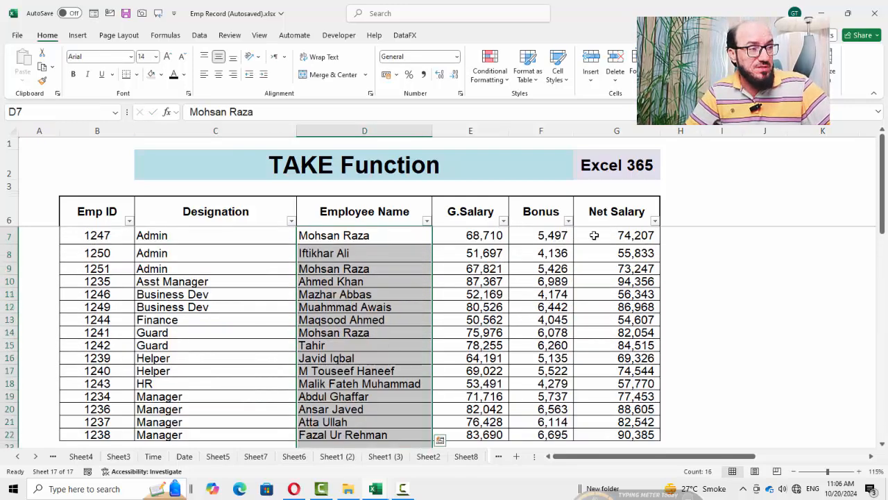
pyautogui.moveTo(594, 235); pyautogui.dragTo(604, 396)
pyautogui.scroll(-3, 349, 397)
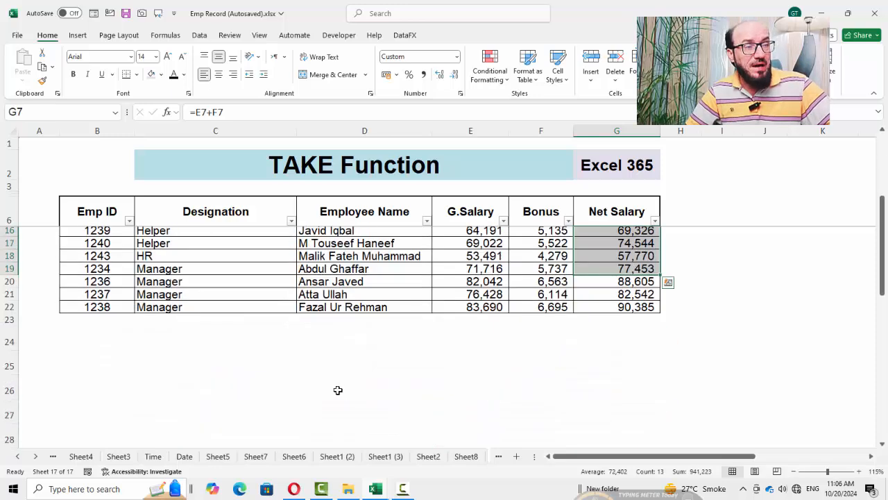
# Start a FILTER formula in cell C24.
pyautogui.click(177, 341)
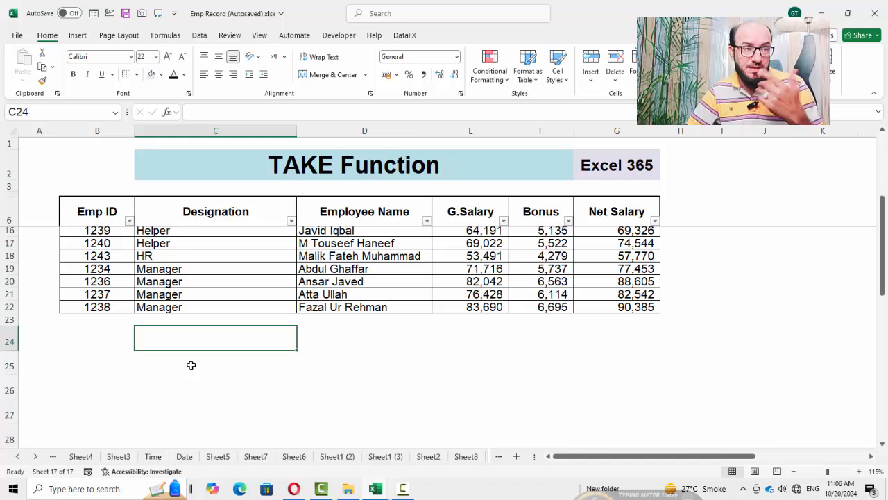
pyautogui.write('=FIL')
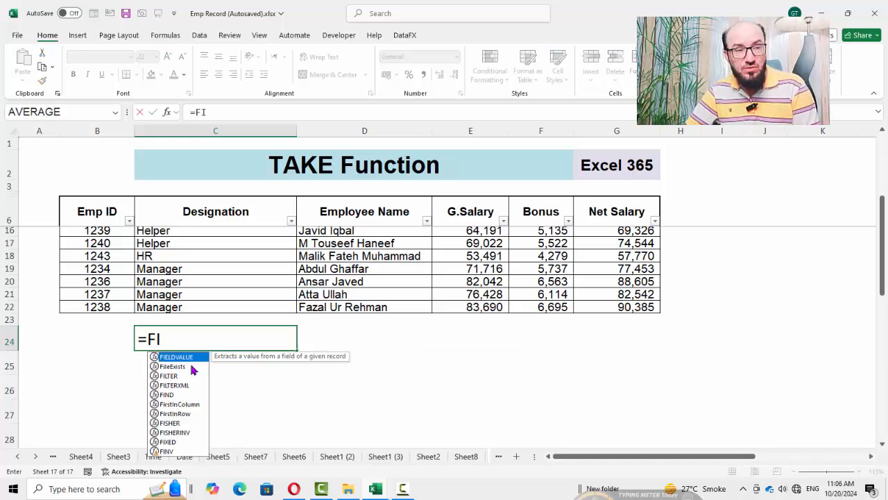
pyautogui.press('Tab')
pyautogui.press('BackSpace')
pyautogui.press('BackSpace')
pyautogui.press('BackSpace')
pyautogui.press('BackSpace')
pyautogui.press('BackSpace')
pyautogui.press('BackSpace')
pyautogui.press('BackSpace')
pyautogui.press('BackSpace')
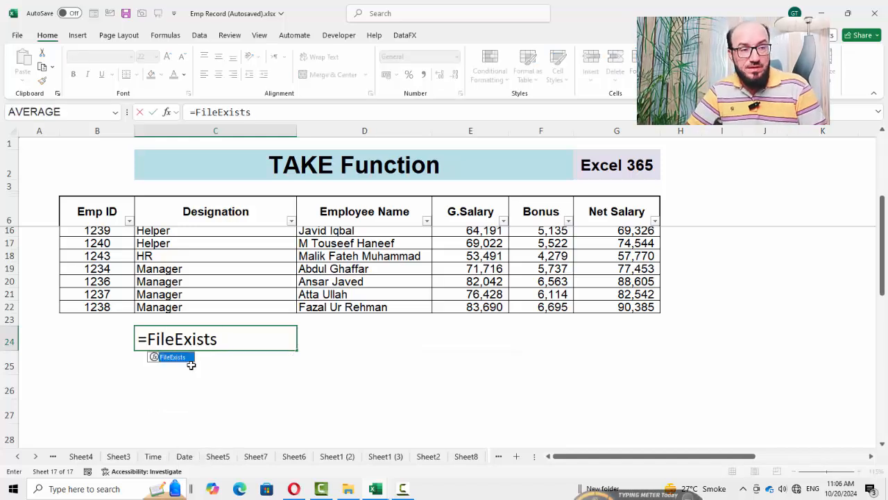
pyautogui.write('T')
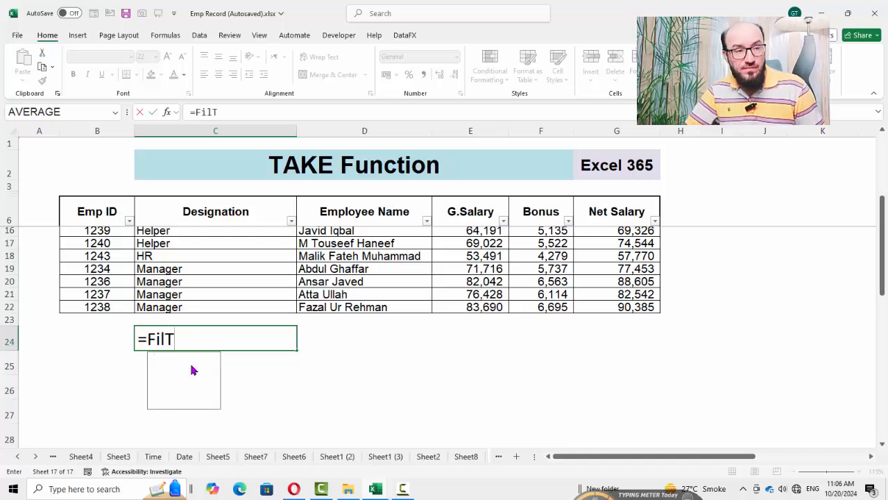
pyautogui.press('Tab')
# Set the employee names, D7:D22, without the header as the FILTER array.
pyautogui.press('Up')
pyautogui.press('Right')
pyautogui.press('Right')
pyautogui.press('Left')
pyautogui.press('Left')
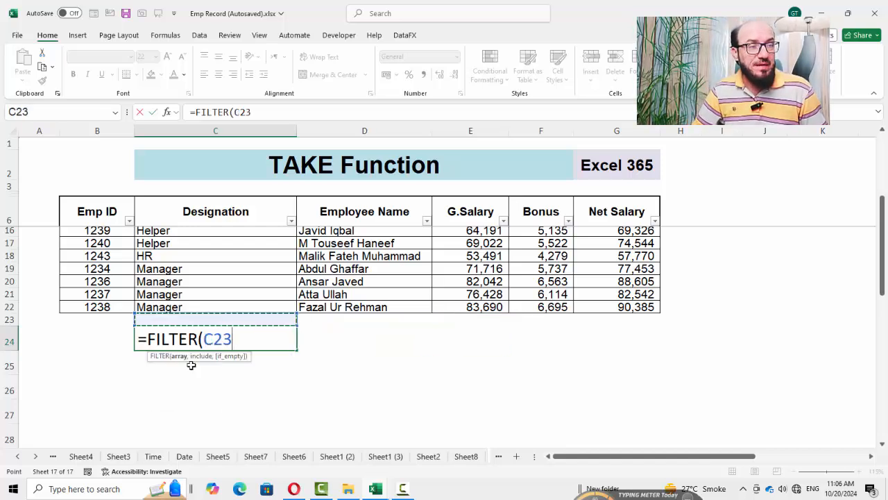
pyautogui.press('Right')
pyautogui.press('Up')
pyautogui.hotkey('ctrl', 'shift', 'Up')
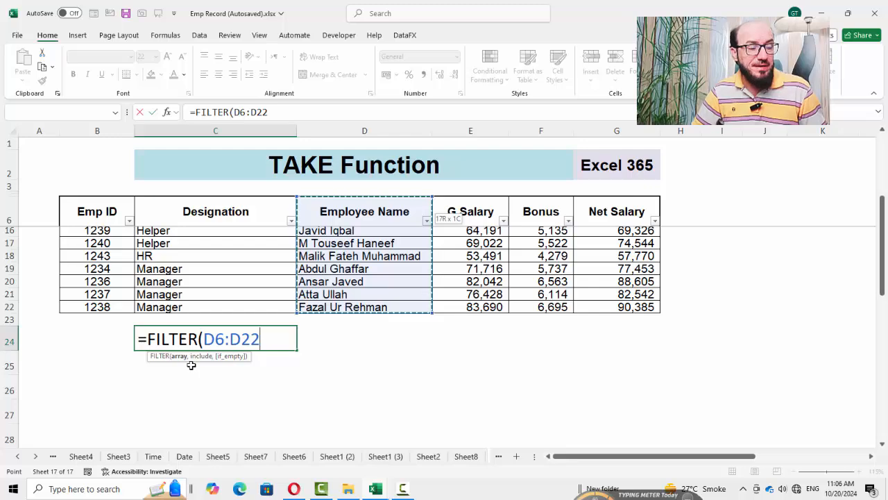
pyautogui.hotkey('shift', 'Down')
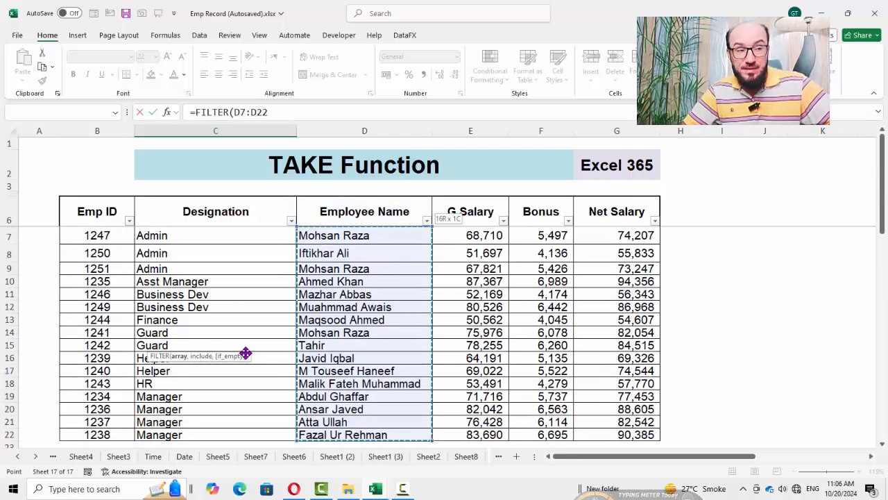
pyautogui.write(',')
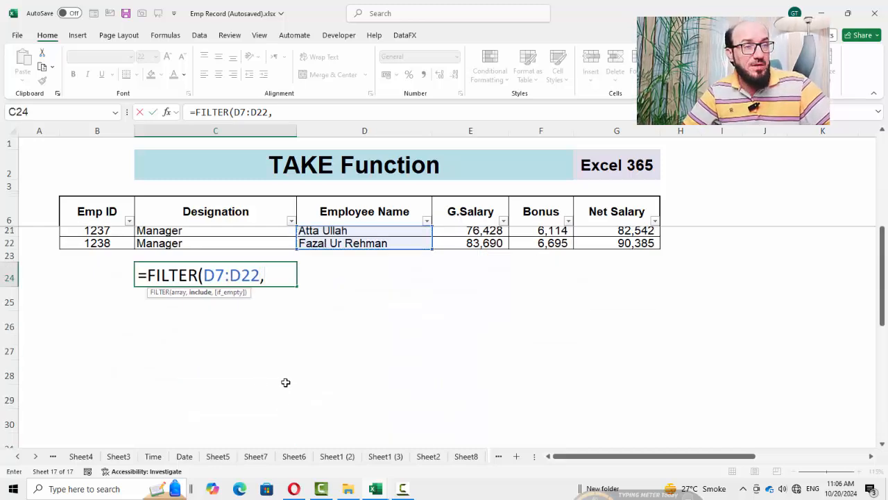
# Complete the FILTER formula with the condition G7:G22>=80000 on Net Salary, enter it and select its spilled results.
pyautogui.scroll(5, 285, 382)
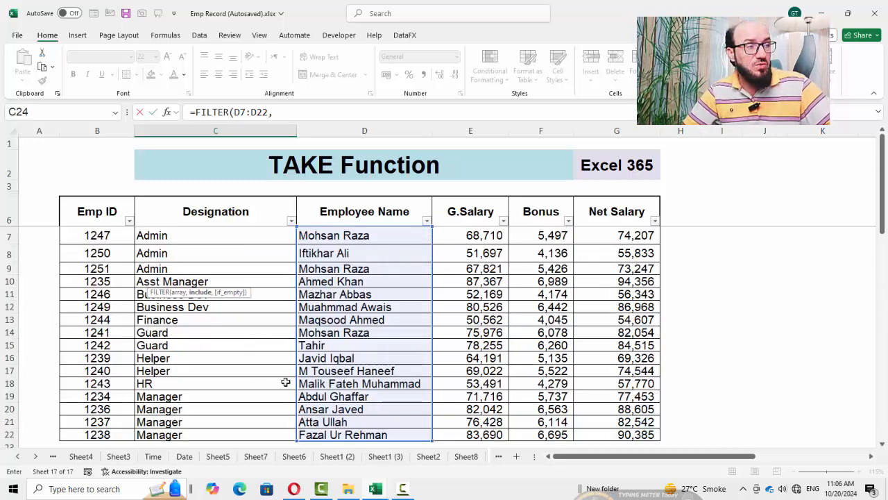
pyautogui.click(651, 236)
pyautogui.hotkey('ctrl', 'shift', 'Down')
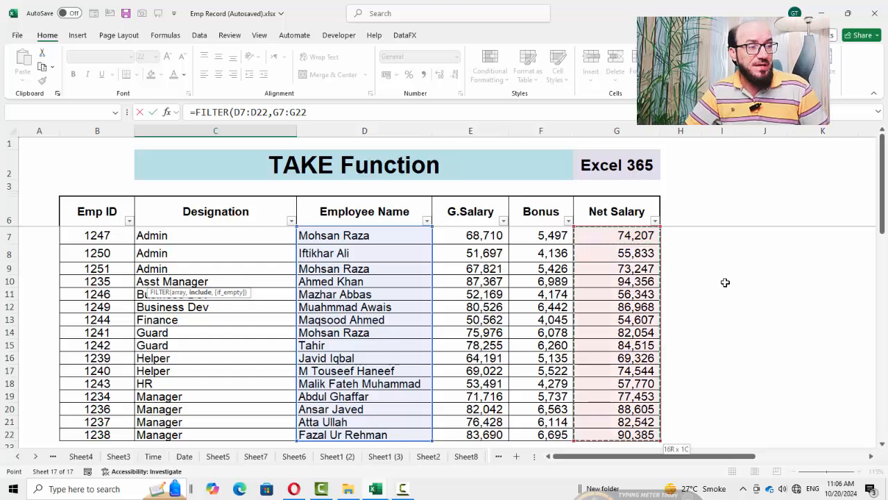
pyautogui.scroll(-2, 515, 302)
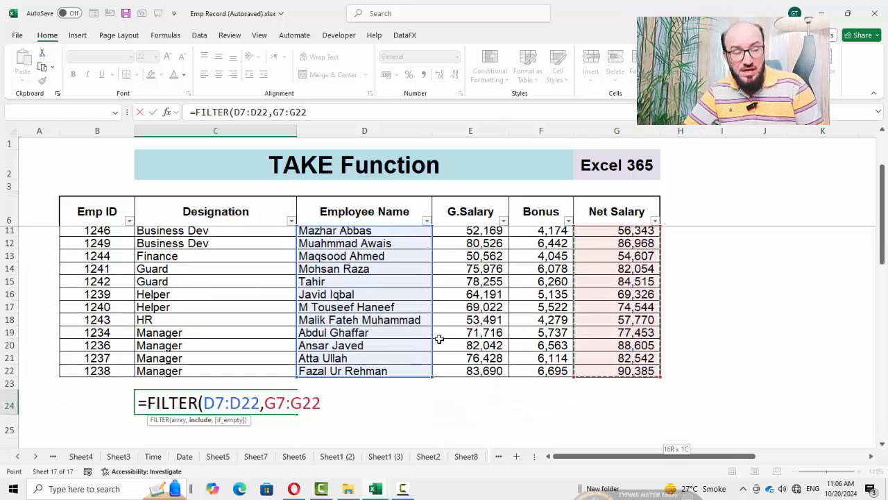
pyautogui.write('>')
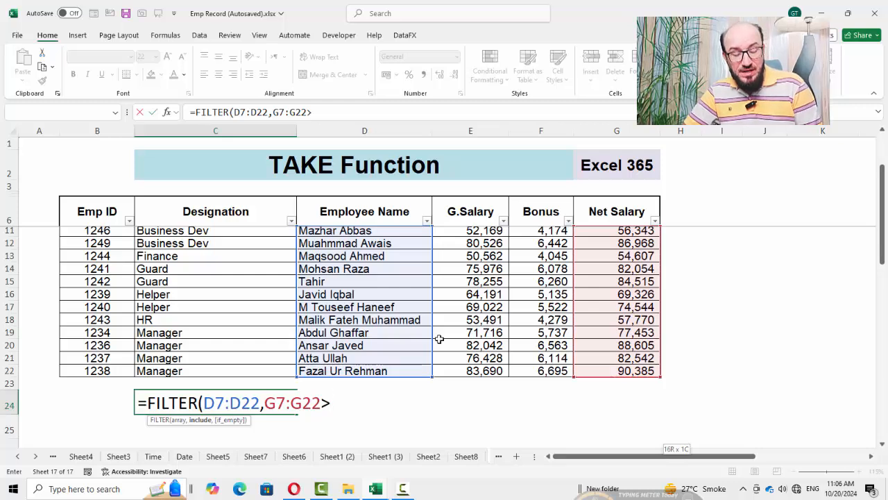
pyautogui.write('=8000')
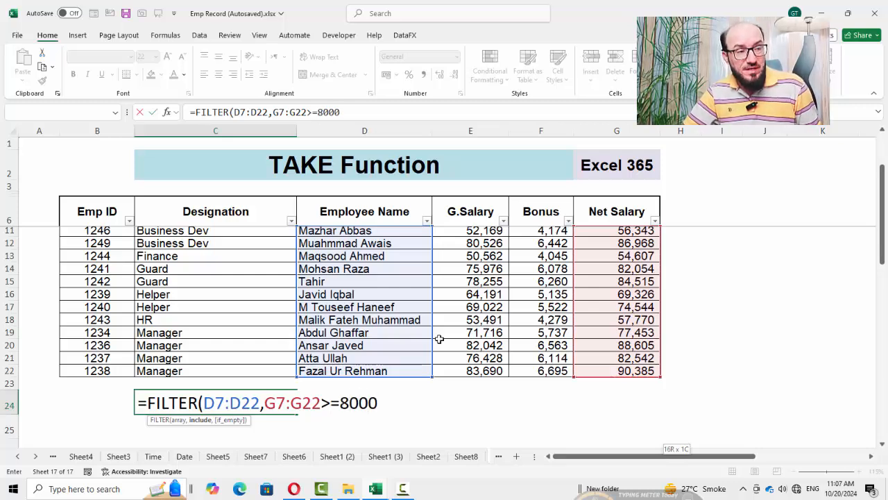
pyautogui.write('0)')
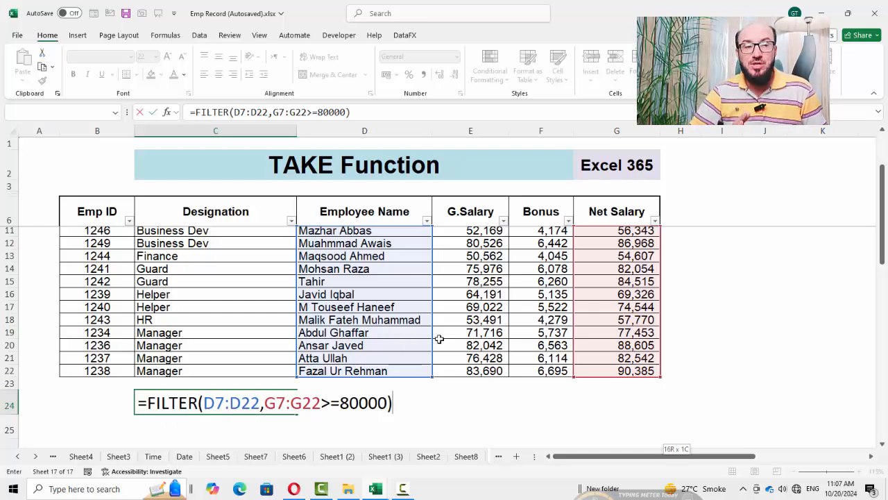
pyautogui.press('Return')
pyautogui.press('Up')
pyautogui.hotkey('ctrl', 'shift', 'Down')
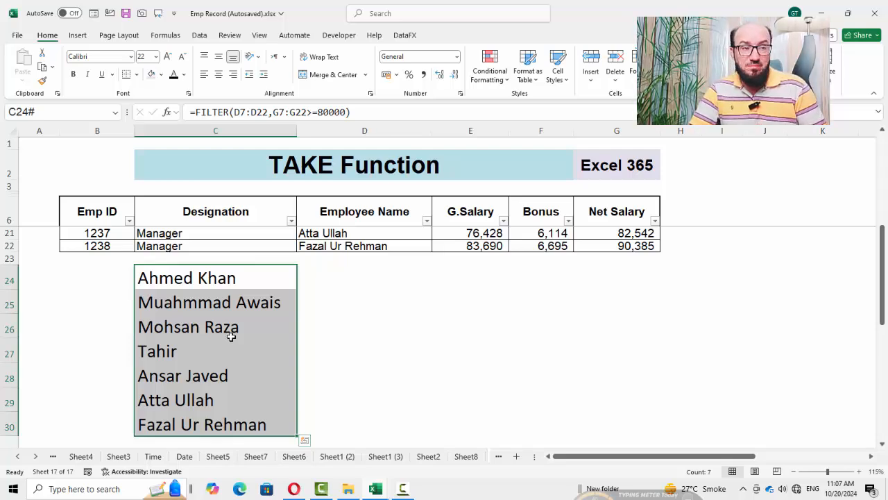
# Insert an opening TAKE function in front of FILTER in the C24 formula.
pyautogui.press('F2')
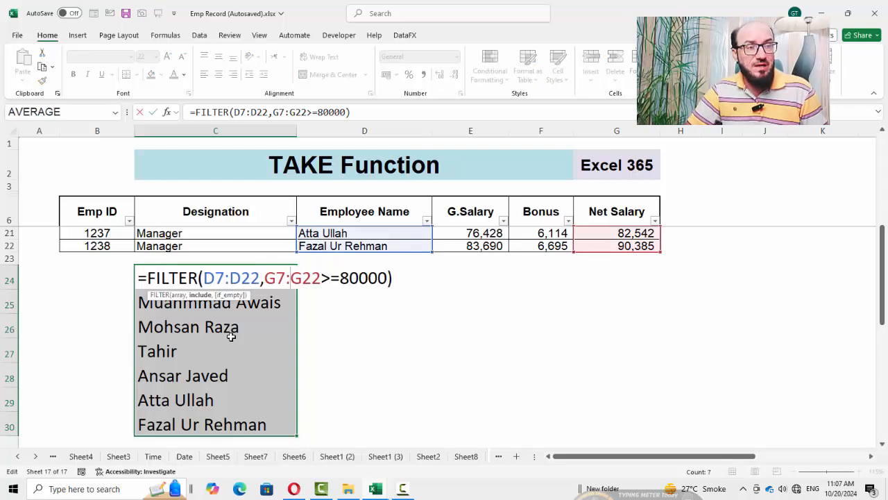
pyautogui.press('Left')
pyautogui.press('Left')
pyautogui.press('Left')
pyautogui.press('Left')
pyautogui.press('Left')
pyautogui.press('Left')
pyautogui.press('Left')
pyautogui.press('Left')
pyautogui.press('Left')
pyautogui.press('Left')
pyautogui.press('Left')
pyautogui.press('Left')
pyautogui.press('Left')
pyautogui.press('Left')
pyautogui.press('Right')
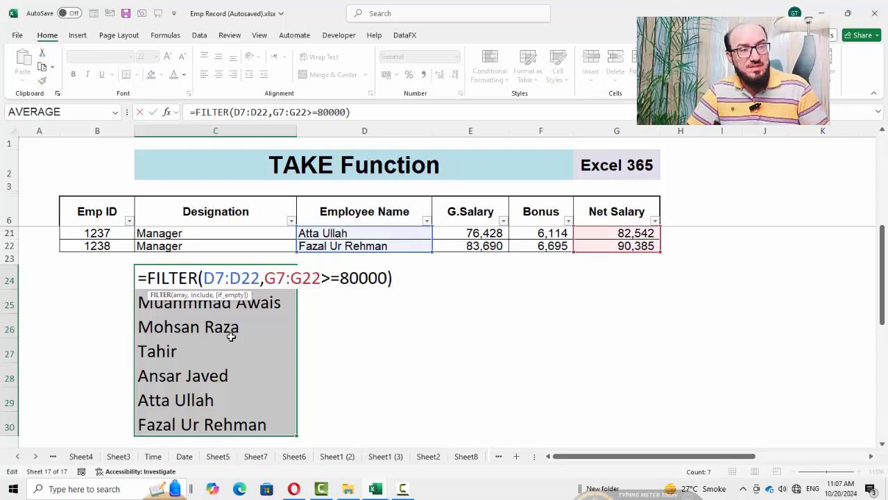
pyautogui.press('Left')
pyautogui.write('TAKE(')
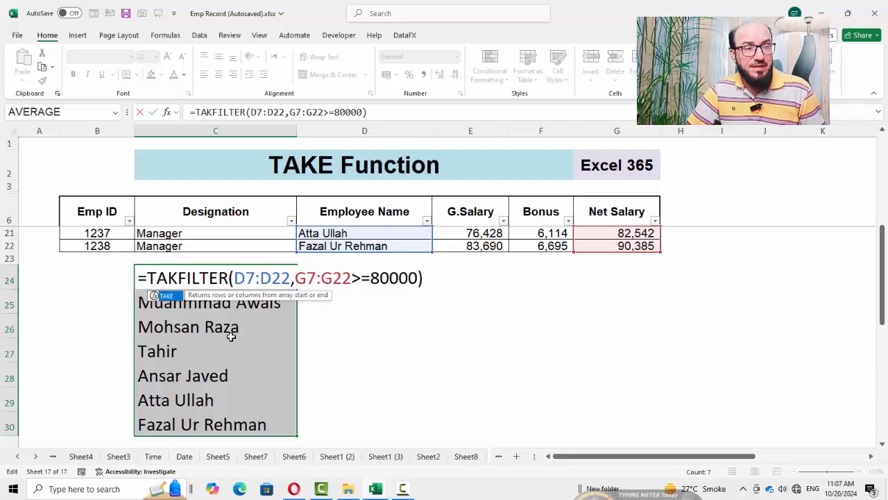
# Complete the TAKE formula in C24 with a rows argument of -3, enter it and select its spilled results.
pyautogui.press('Right')
pyautogui.press('Right')
pyautogui.press('Right')
pyautogui.press('Right')
pyautogui.press('Right')
pyautogui.press('Right')
pyautogui.press('Right')
pyautogui.press('Right')
pyautogui.press('Right')
pyautogui.press('Right')
pyautogui.press('Right')
pyautogui.press('Right')
pyautogui.press('Right')
pyautogui.press('Right')
pyautogui.press('Right')
pyautogui.press('Right')
pyautogui.press('Right')
pyautogui.press('Right')
pyautogui.press('Right')
pyautogui.press('Right')
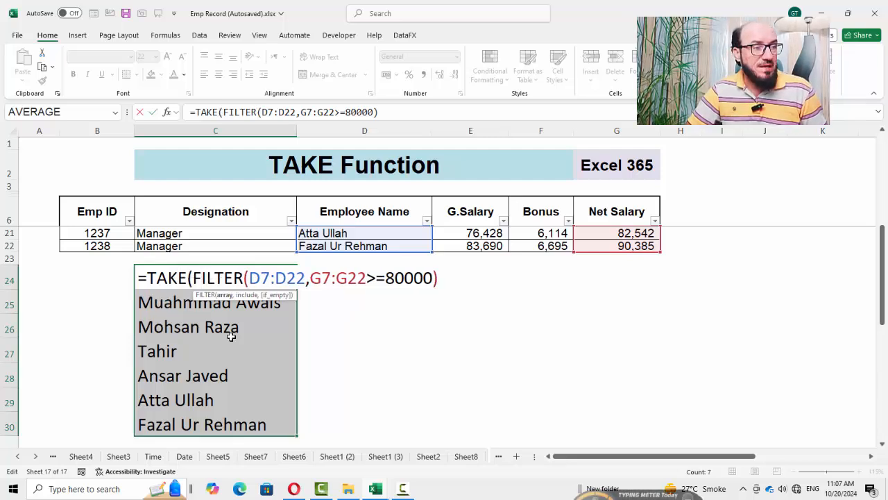
pyautogui.write(',')
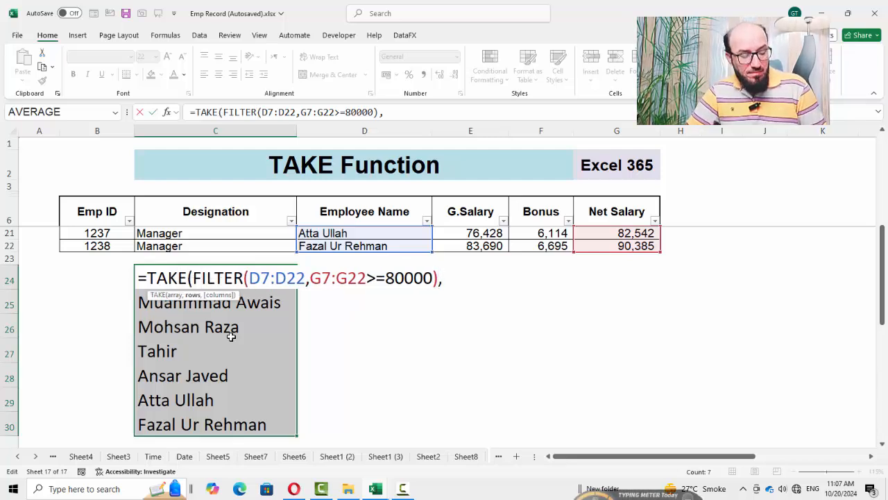
pyautogui.write('-3')
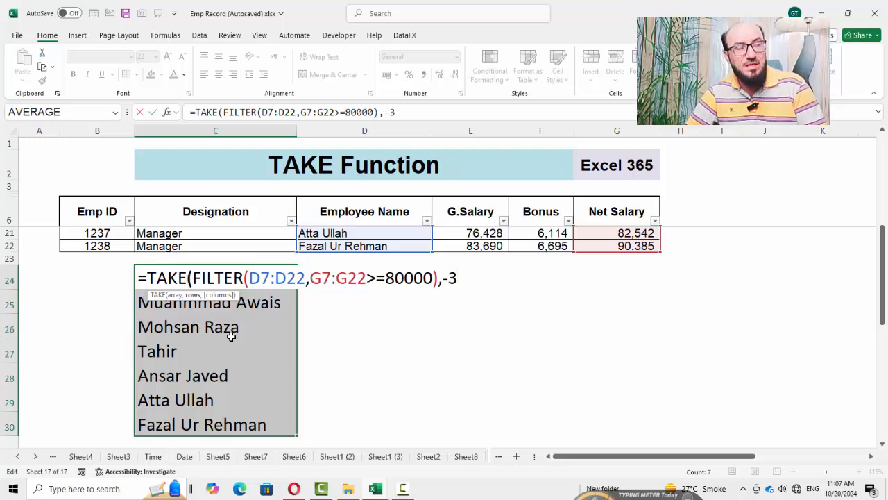
pyautogui.write(')')
pyautogui.press('Return')
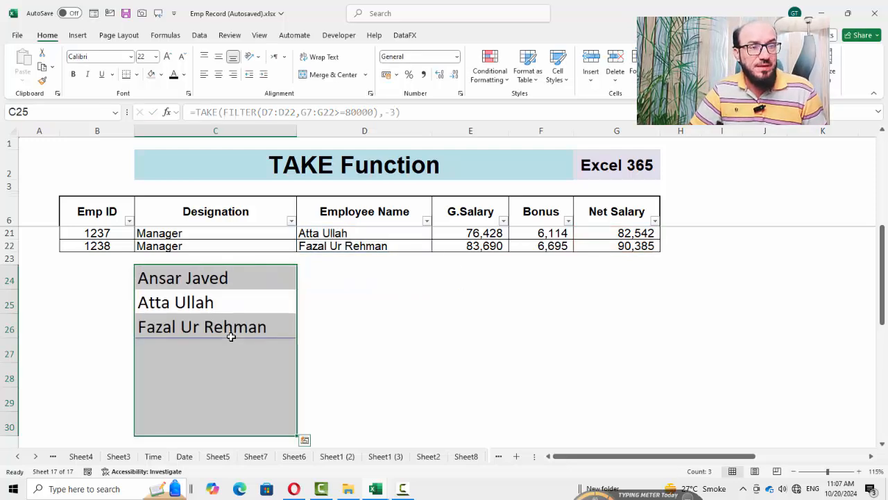
pyautogui.press('Up')
pyautogui.keyDown('shift'); pyautogui.click(233, 338); pyautogui.keyUp('shift')
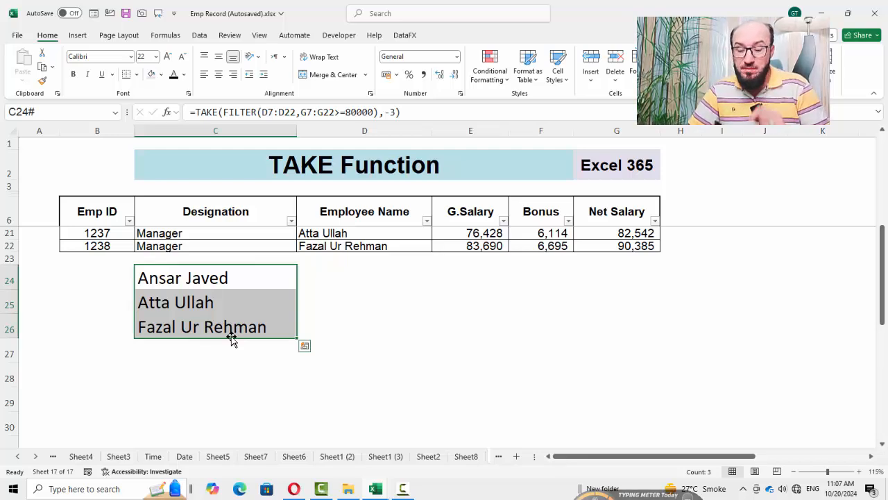
# Set the rows argument of the TAKE formula in C24 to -5.
pyautogui.press('F2')
pyautogui.press('Left')
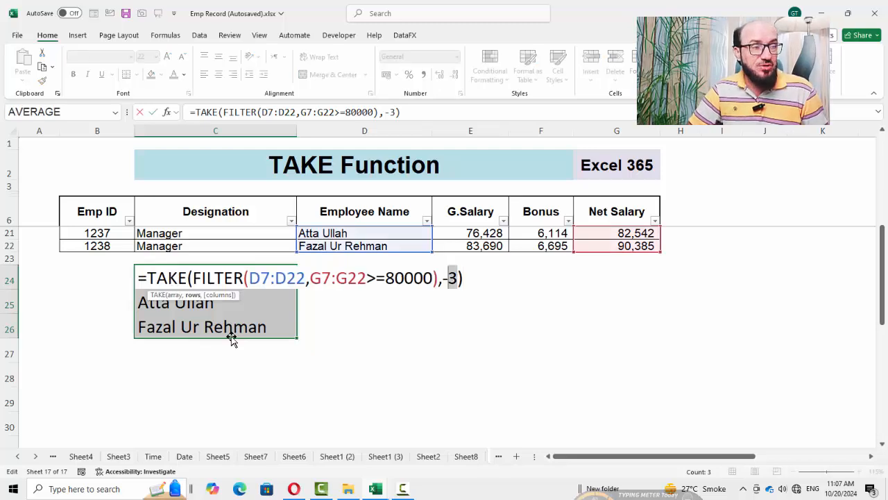
pyautogui.write('5')
pyautogui.press('Return')
pyautogui.press('Up')
# Change TAKE's rows argument in C24 to a positive 5 to return the first five names.
pyautogui.press('F2')
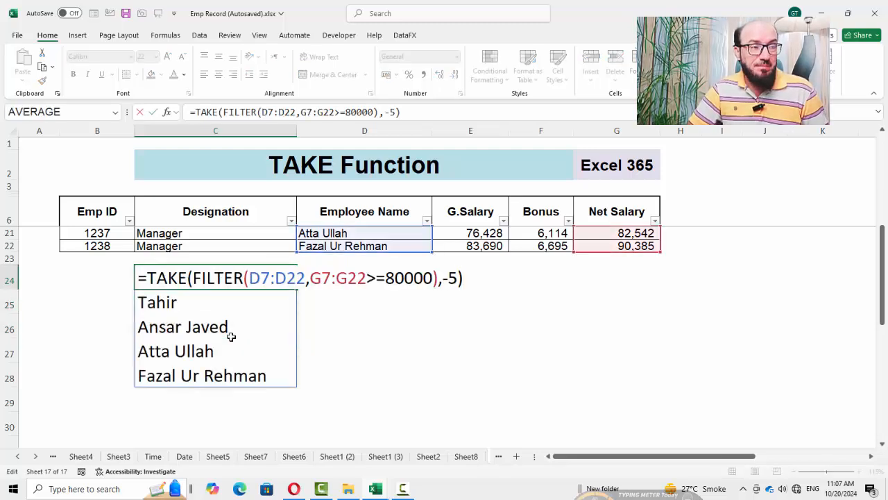
pyautogui.press('Left')
pyautogui.press('Right')
pyautogui.hotkey('shift', 'Left')
pyautogui.hotkey('shift', 'Left')
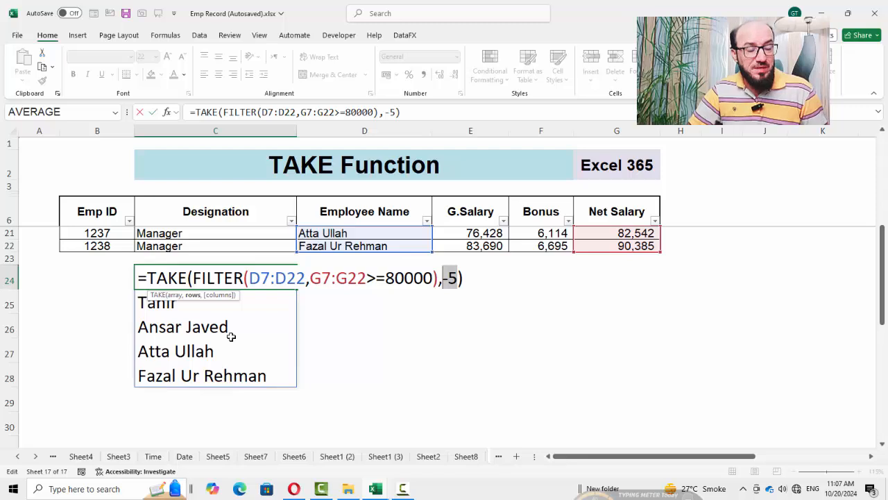
pyautogui.write('5')
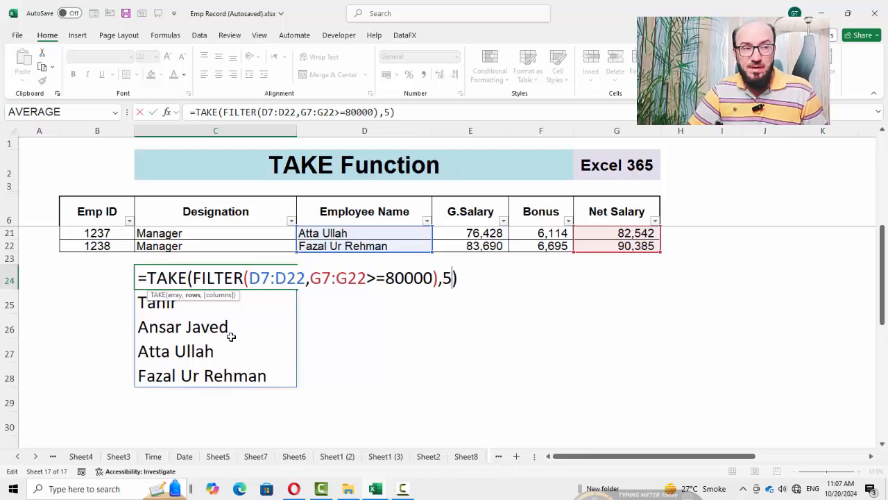
pyautogui.press('Return')
# Reduce TAKE's rows argument in C24 to 3.
pyautogui.press('Up')
pyautogui.press('F2')
pyautogui.press('Left')
pyautogui.hotkey('shift', 'Left')
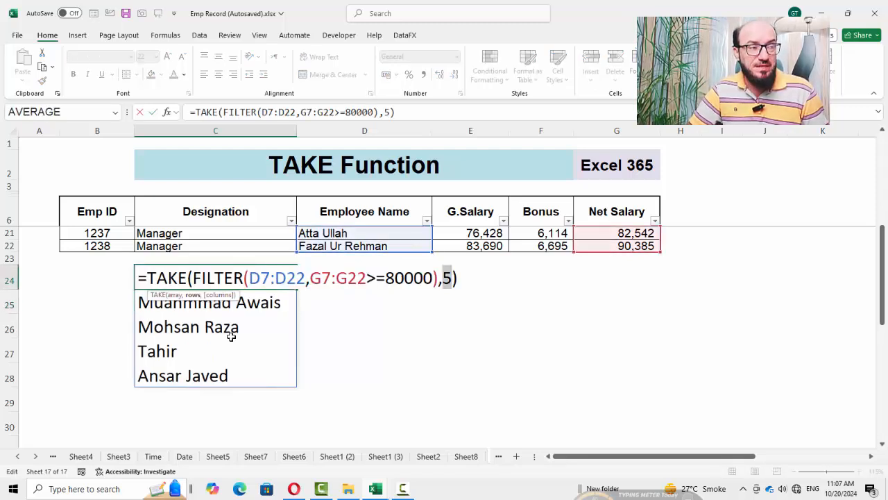
pyautogui.write('3')
pyautogui.press('Return')
# Replace the fixed rows argument of the TAKE formula in C24 with a reference to cell B24.
pyautogui.press('Up')
pyautogui.press('F2')
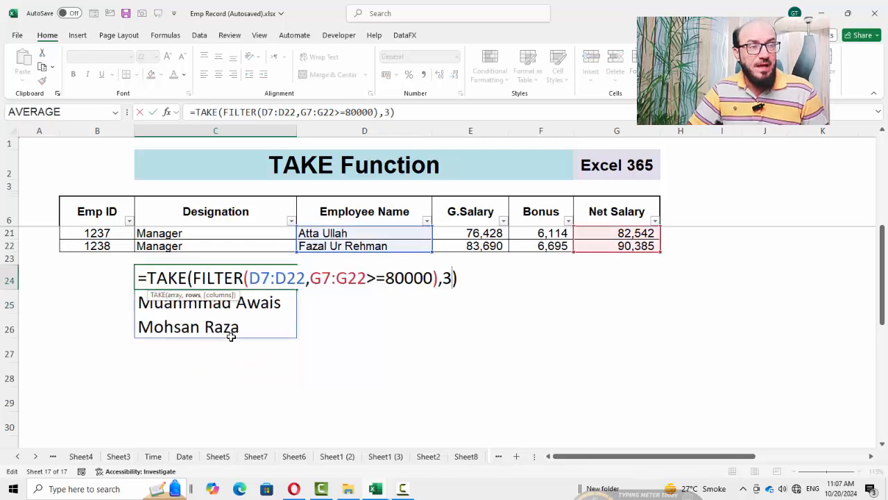
pyautogui.press('Left')
pyautogui.hotkey('shift', 'Left')
pyautogui.press('BackSpace')
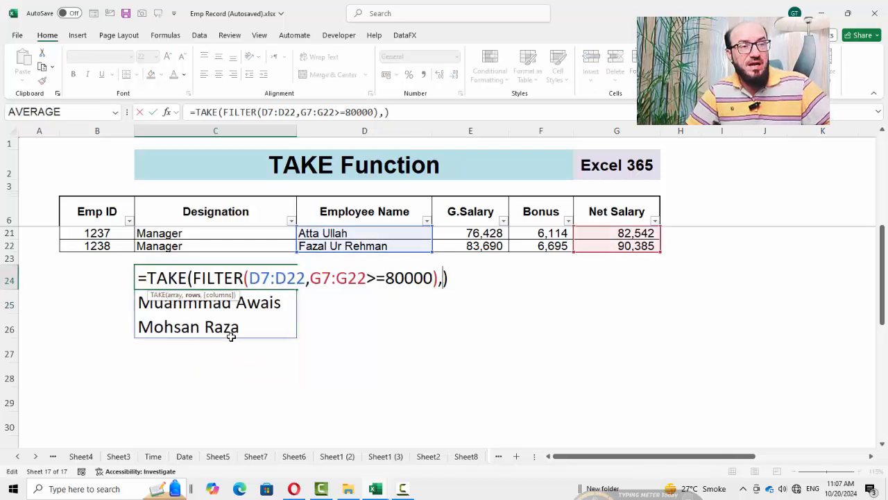
pyautogui.click(104, 277)
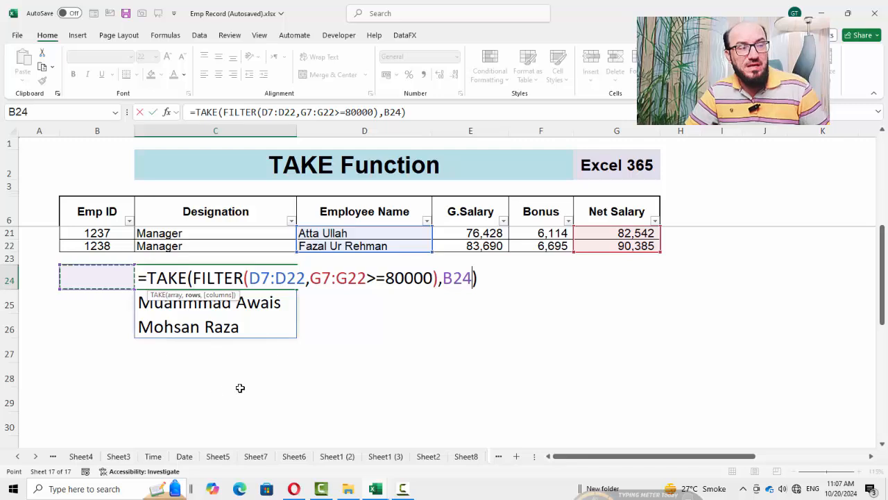
pyautogui.press('Return')
# Enter 3 in cell B24 as the number of rows to take.
pyautogui.press('Up')
pyautogui.press('Left')
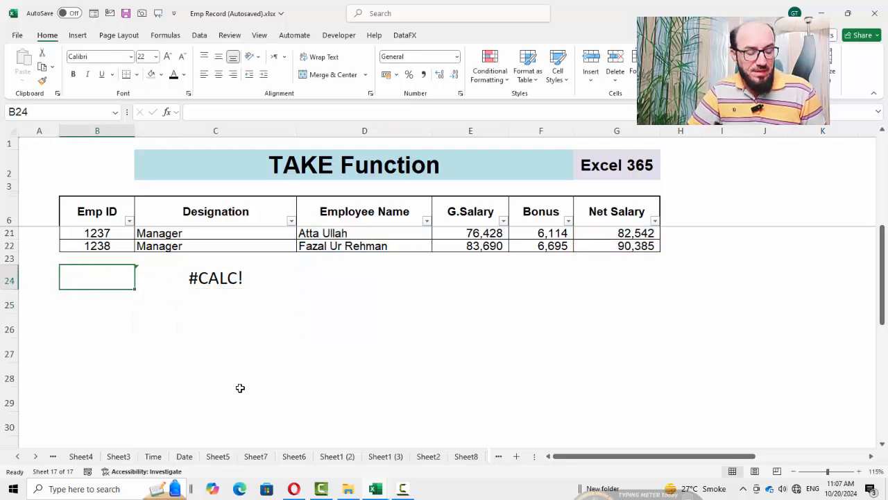
pyautogui.write('3')
pyautogui.press('Return')
pyautogui.press('Up')
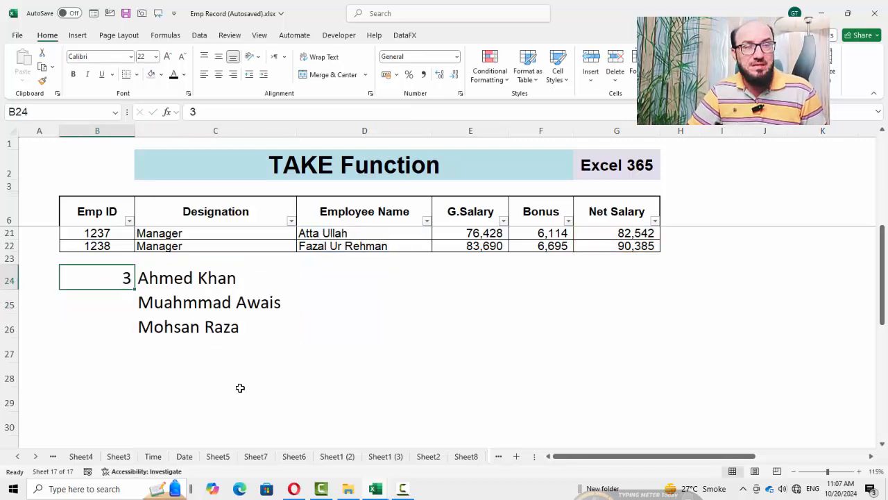
# Try row counts of 2 and 1 in cell B24.
pyautogui.write('2')
pyautogui.press('Return')
pyautogui.press('Up')
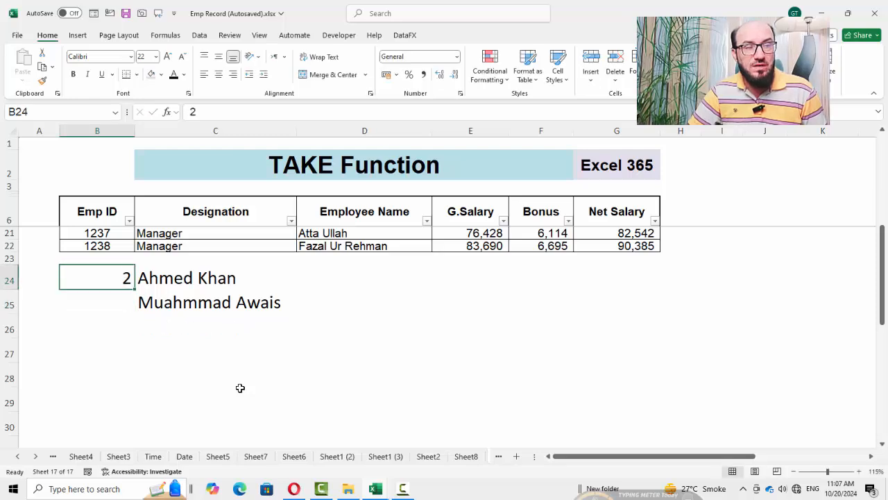
pyautogui.write('1')
pyautogui.press('Return')
pyautogui.press('Up')
# Inspect the TAKE formula in C24 and its references without changing it.
pyautogui.press('Right')
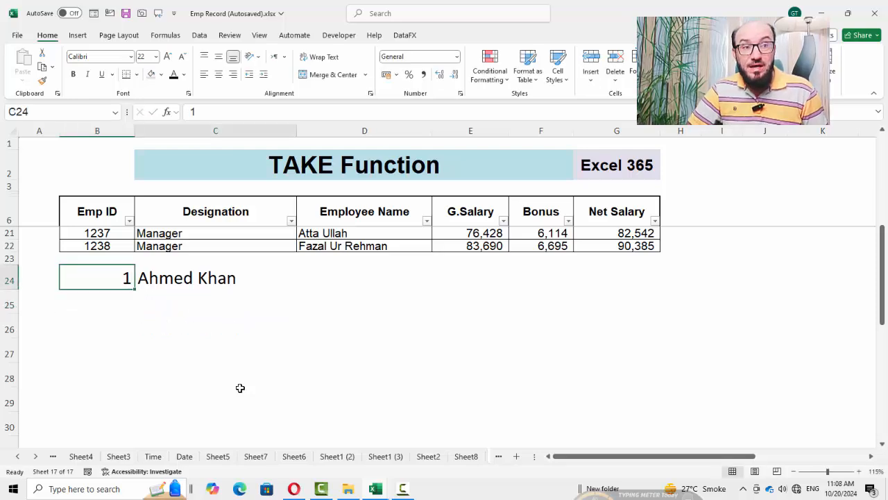
pyautogui.press('F2')
pyautogui.press('Escape')
# Try the negative row counts -5 and -3 in cell B24 to take names from the end of the list.
pyautogui.press('Left')
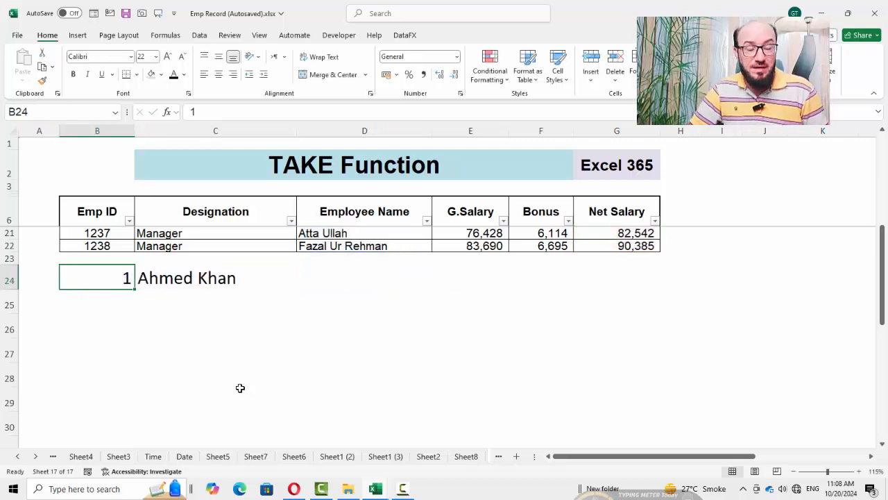
pyautogui.write('-5')
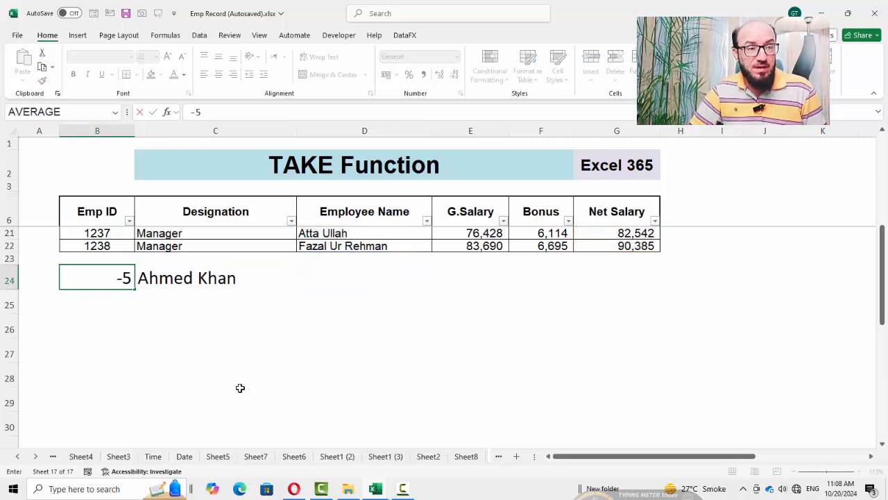
pyautogui.press('Return')
pyautogui.press('Up')
pyautogui.write('-3')
pyautogui.press('Return')
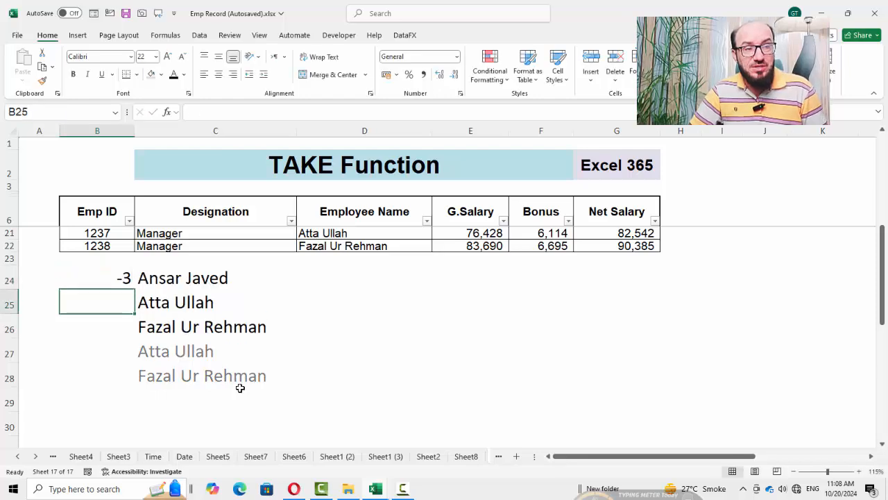
# Change the row count in B24 to -2, and finally set it to -1.
pyautogui.press('Up')
pyautogui.write('-2')
pyautogui.press('Return')
pyautogui.press('Up')
pyautogui.write('-+')
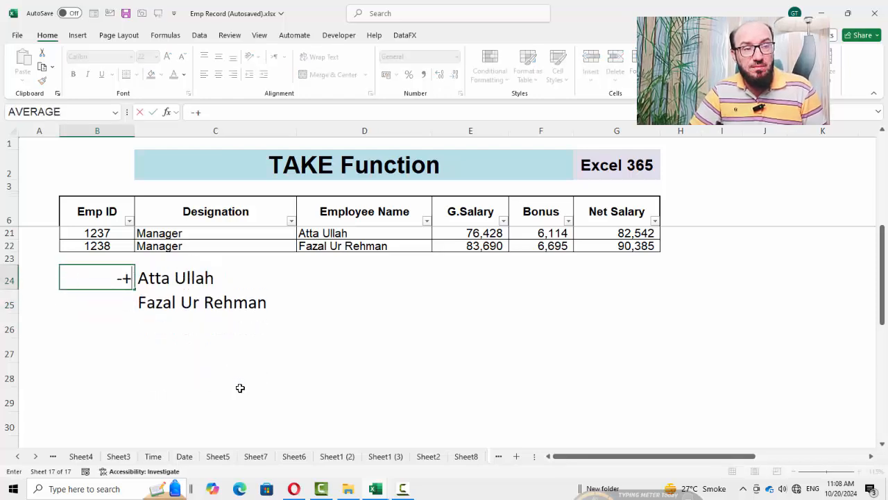
pyautogui.press('BackSpace')
pyautogui.press('BackSpace')
pyautogui.write('-1')
pyautogui.press('Return')
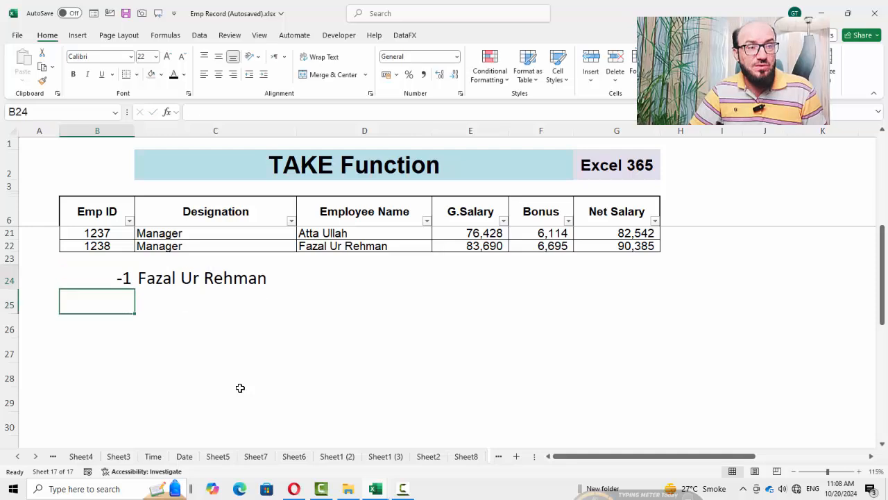
# Compare the TAKE result in C24 with the name and Net Salary in the table's last row.
pyautogui.press('Up')
pyautogui.press('Right')
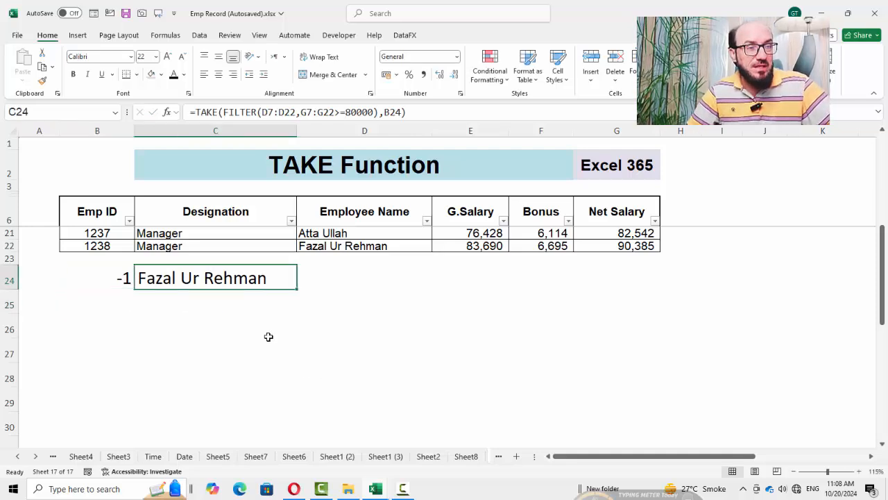
pyautogui.moveTo(359, 253); pyautogui.dragTo(614, 250)
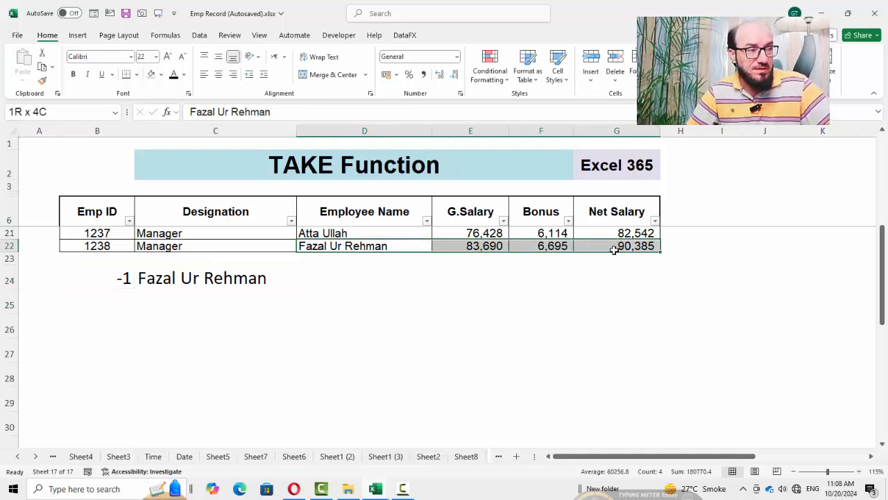
pyautogui.click(614, 250)
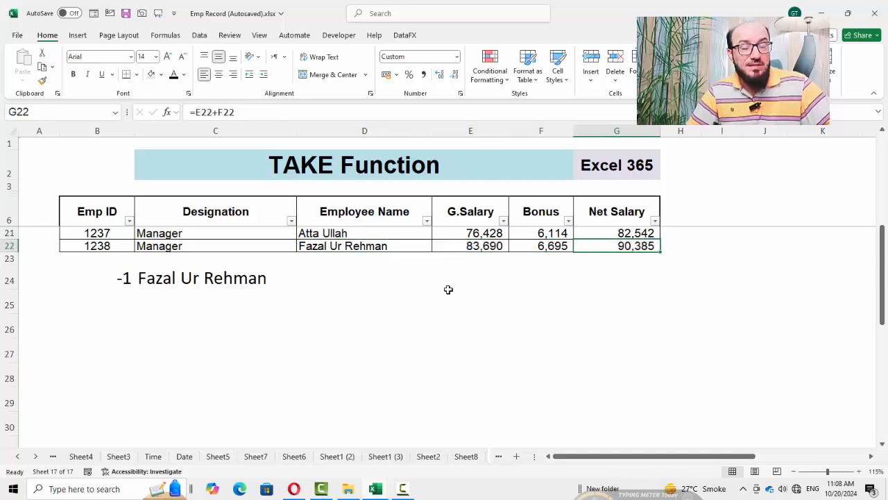
pyautogui.click(215, 280)
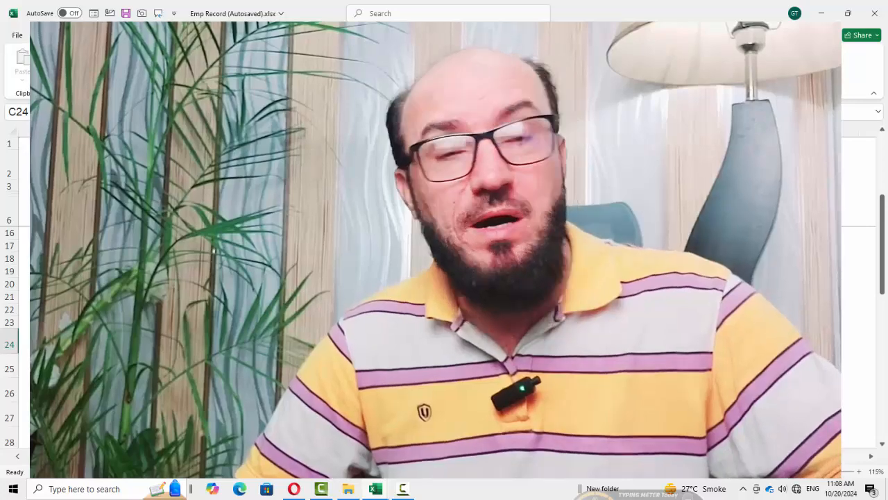